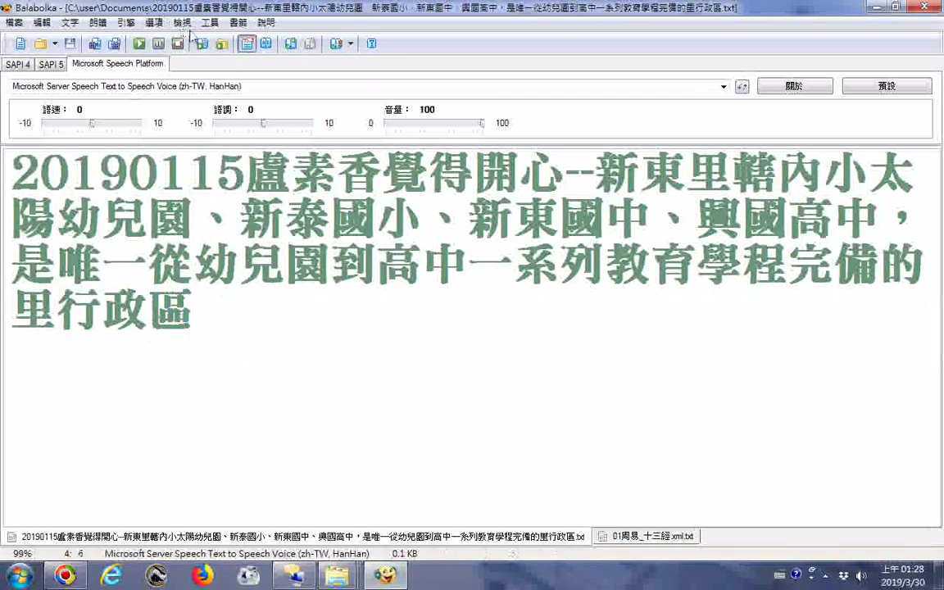
Step: Open the interface style (界面樣式) settings and preview the styles from Air through FM and from Neutral through WLM
click(188, 25)
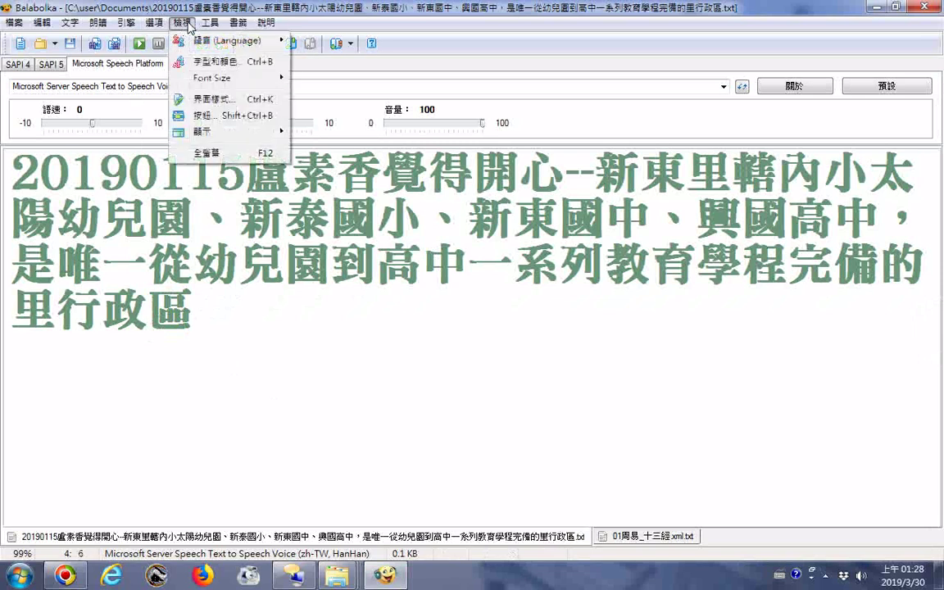
click(217, 102)
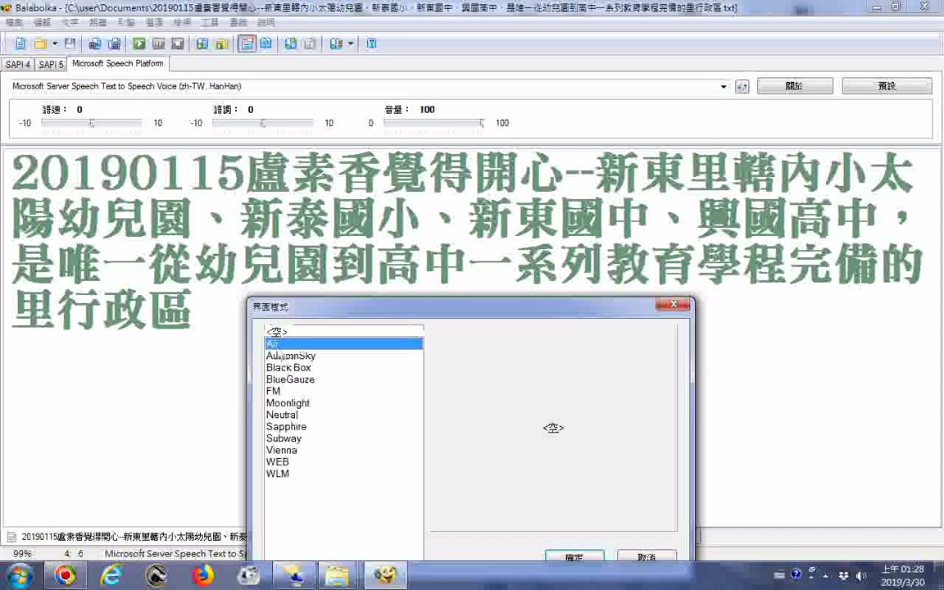
click(277, 346)
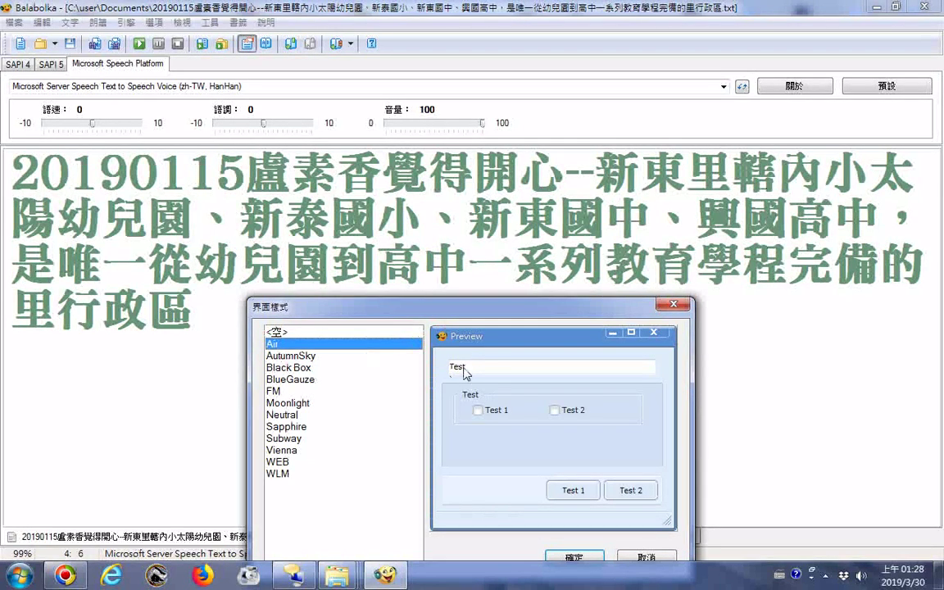
click(290, 357)
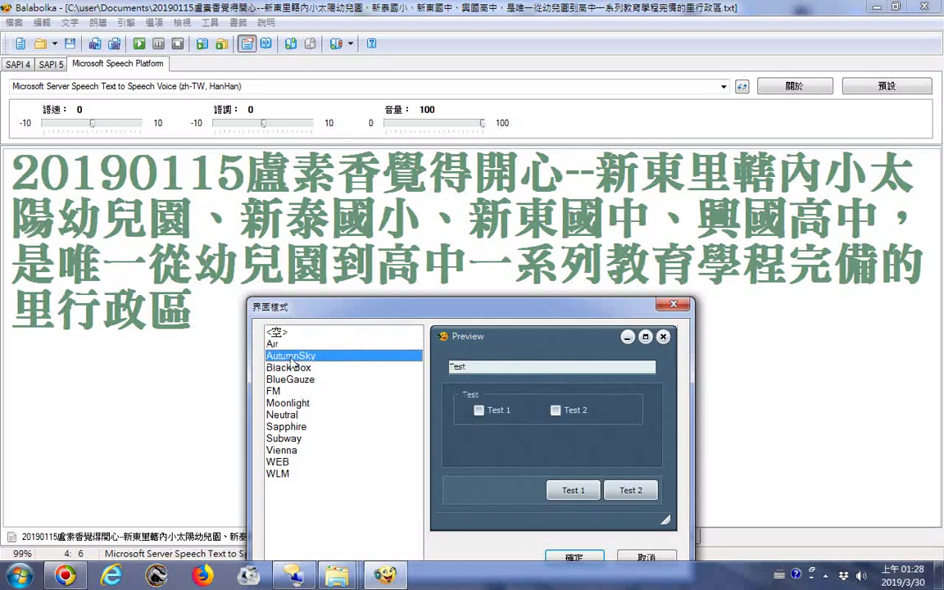
click(300, 368)
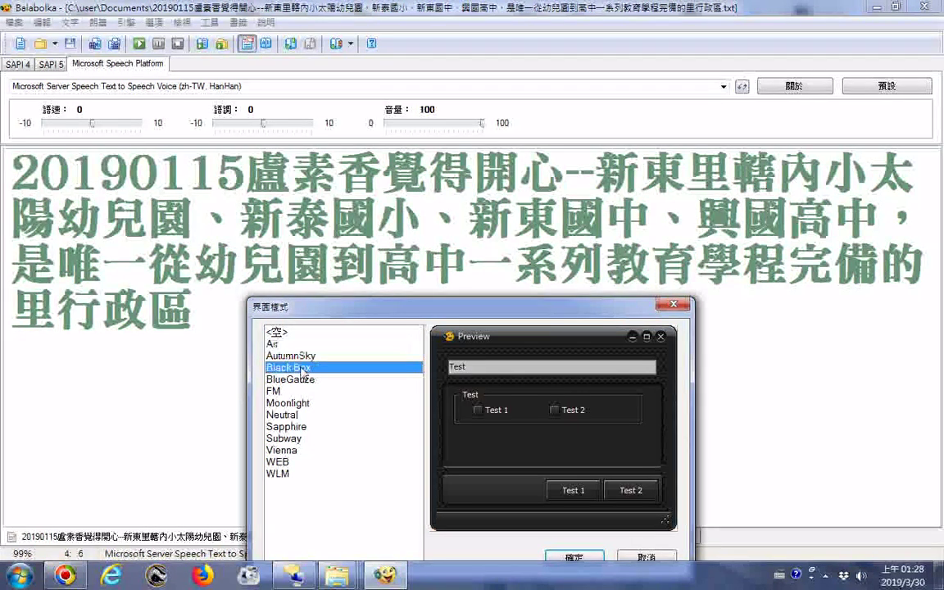
click(312, 380)
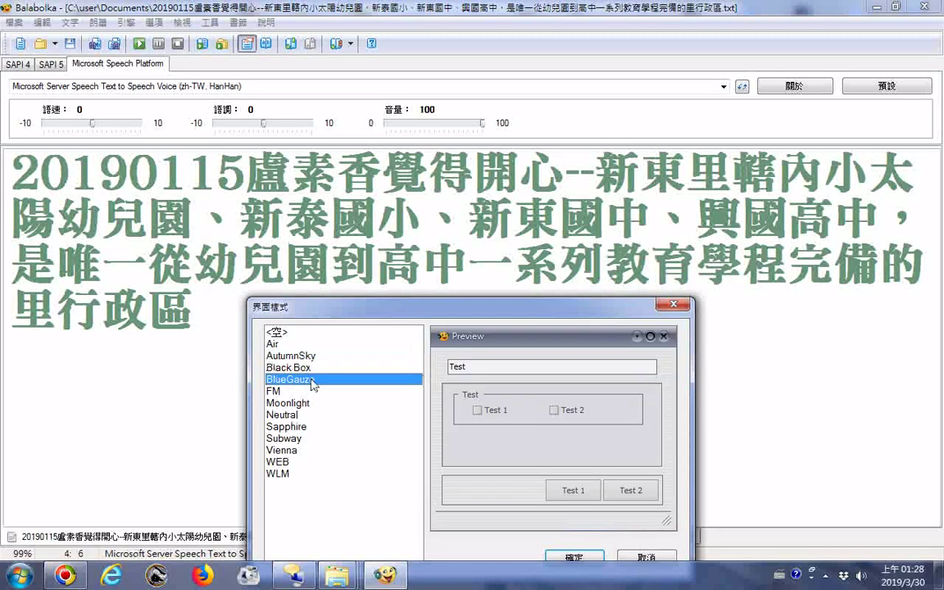
click(285, 392)
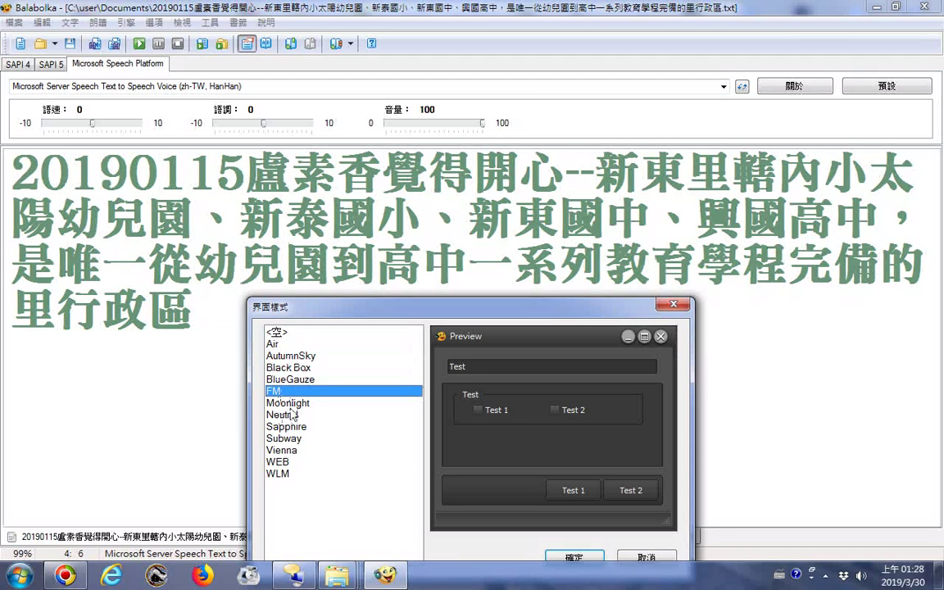
click(292, 415)
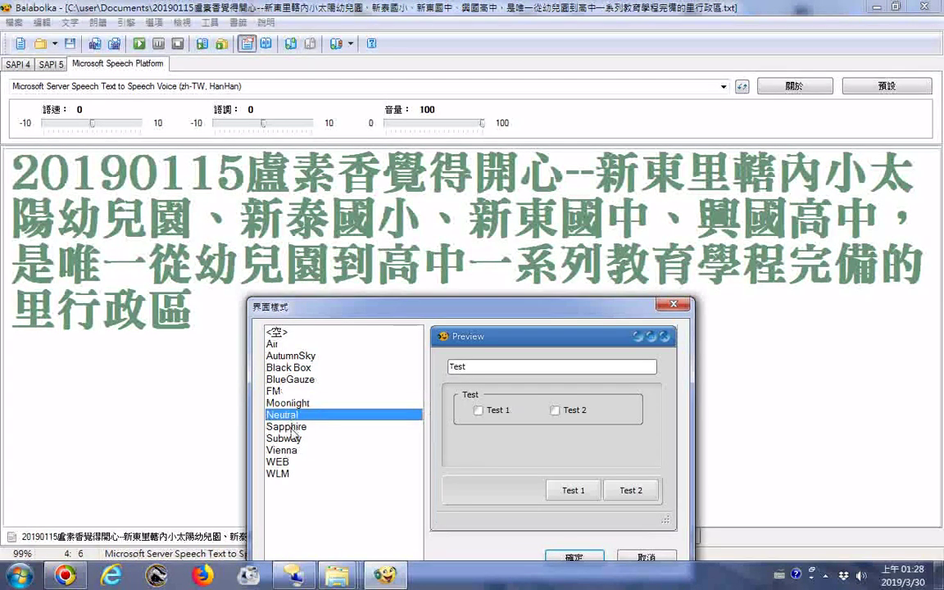
click(291, 428)
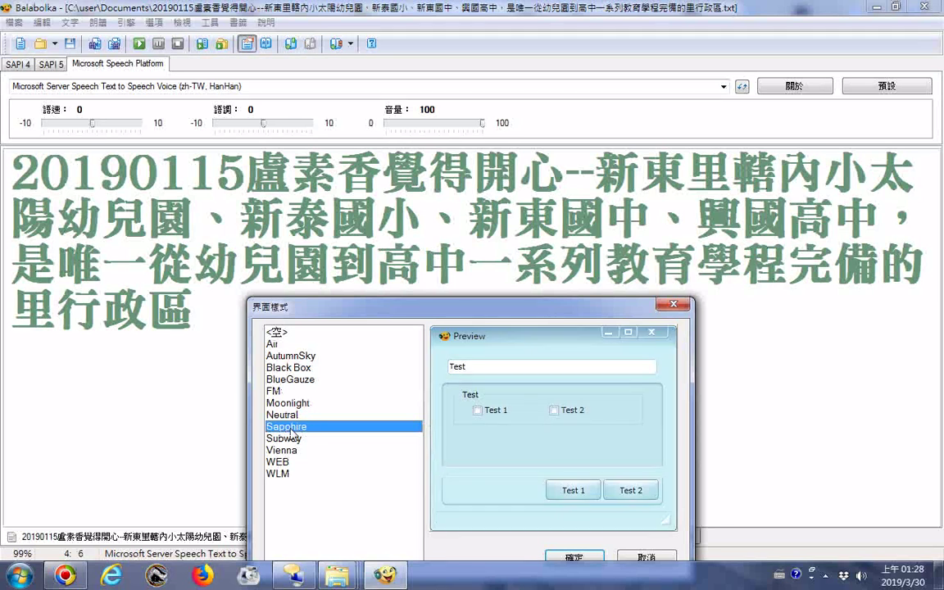
click(291, 439)
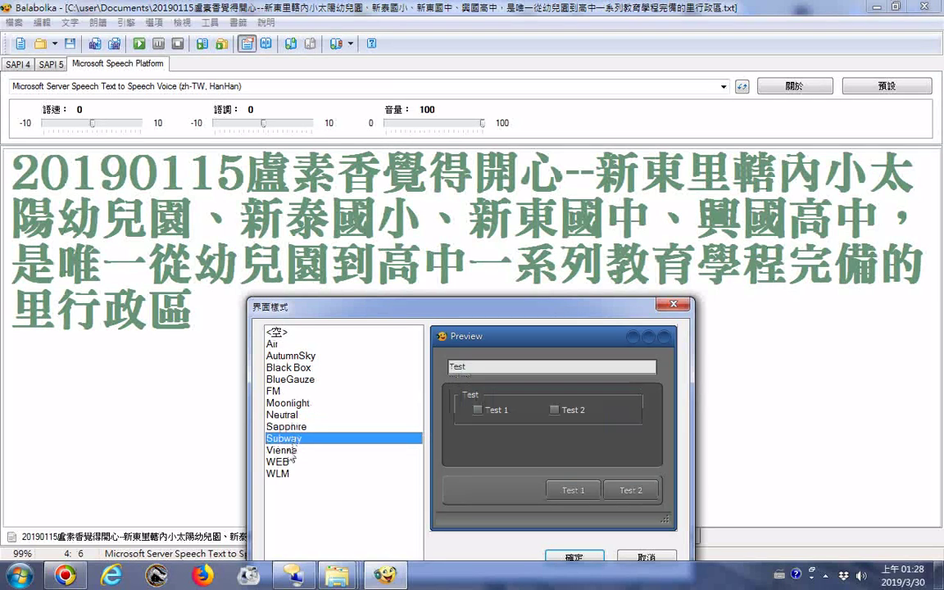
click(293, 452)
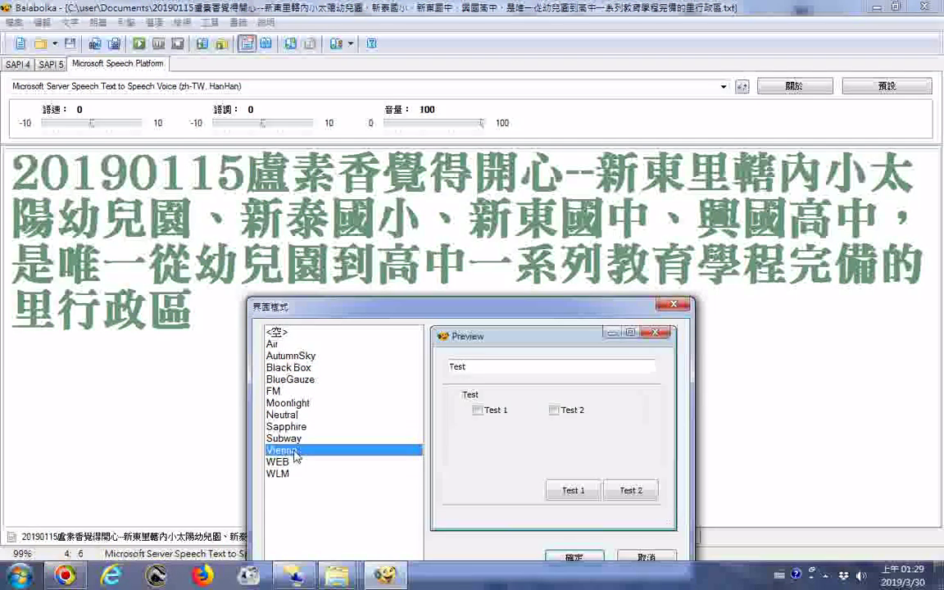
click(286, 464)
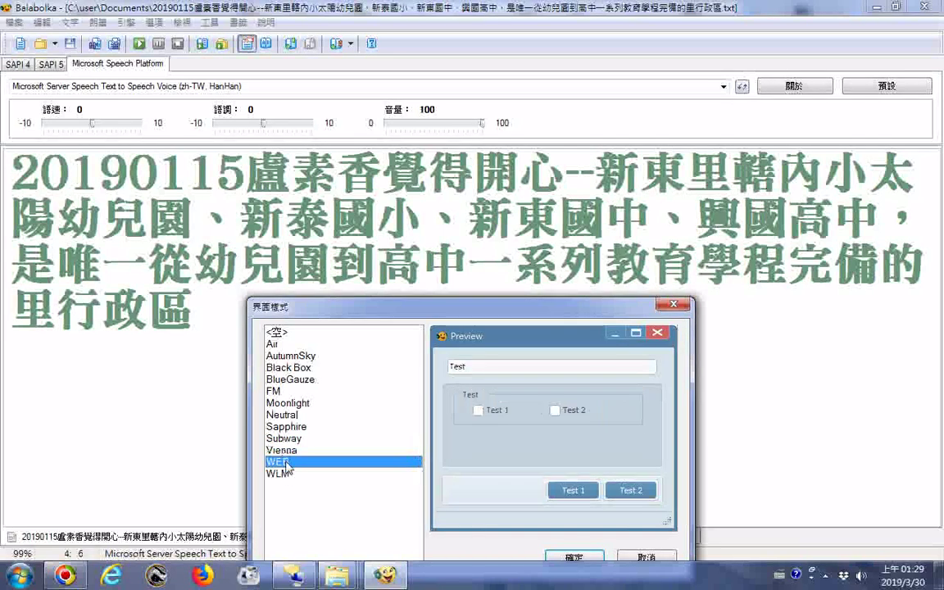
click(284, 476)
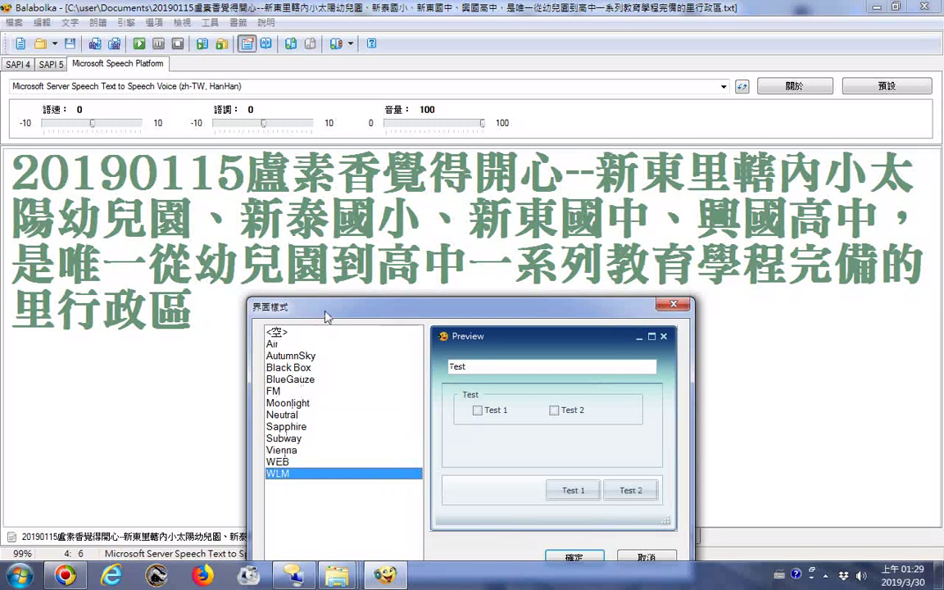
Step: Bring the whole interface style dialog into view and preview Moonlight, Neutral, Subway, Sapphire, Vienna, WEB and WLM
drag(326, 315, 318, 189)
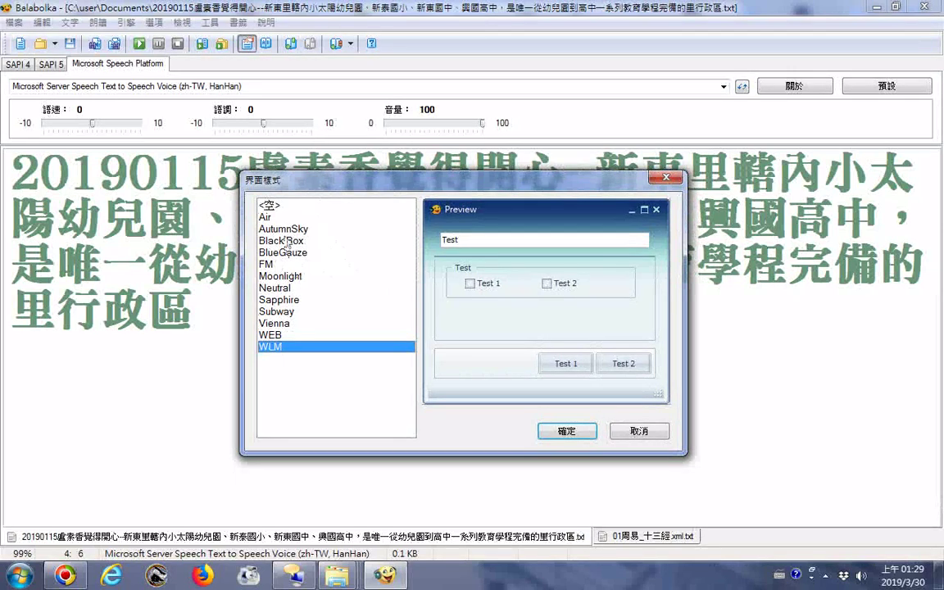
click(281, 279)
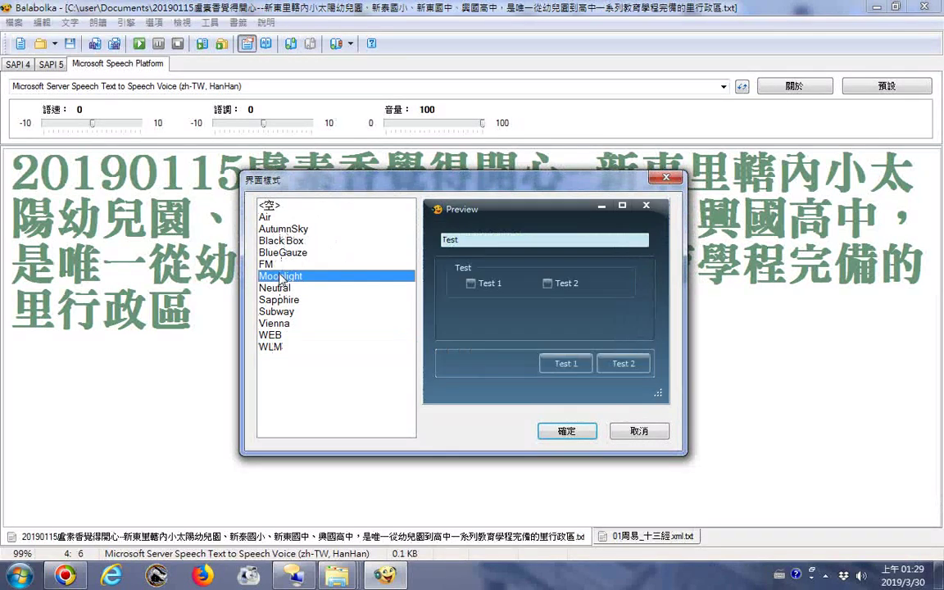
click(279, 288)
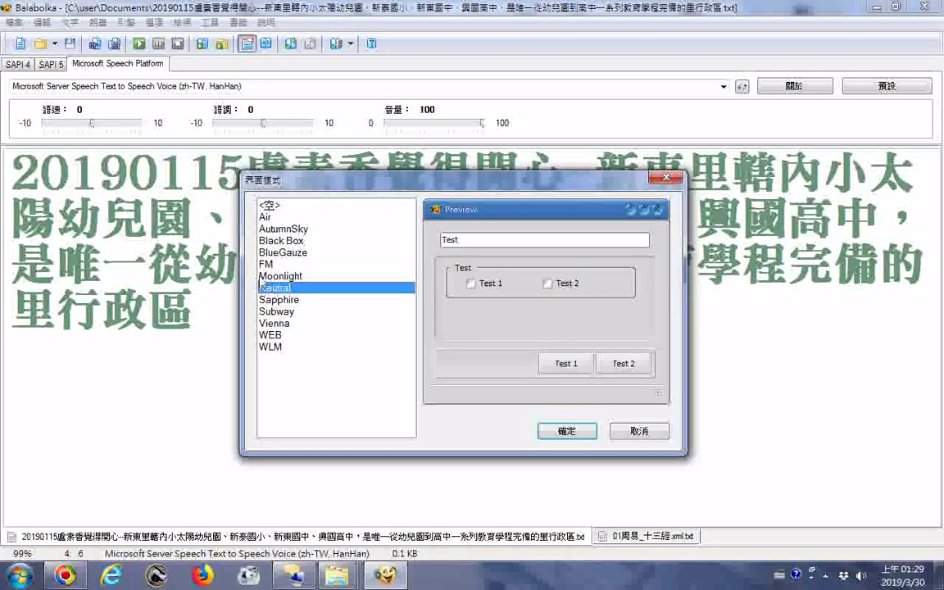
click(271, 277)
click(268, 311)
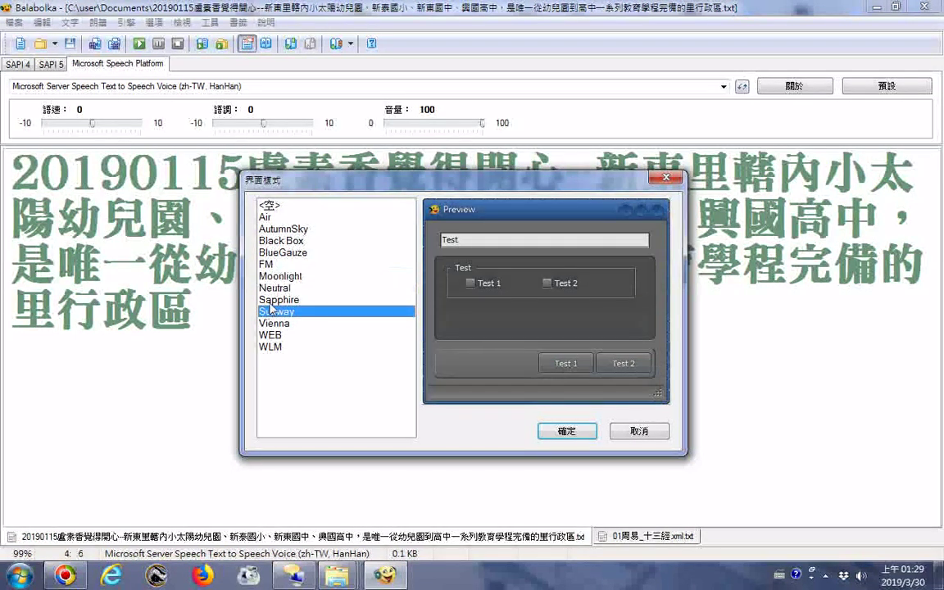
click(273, 300)
click(277, 324)
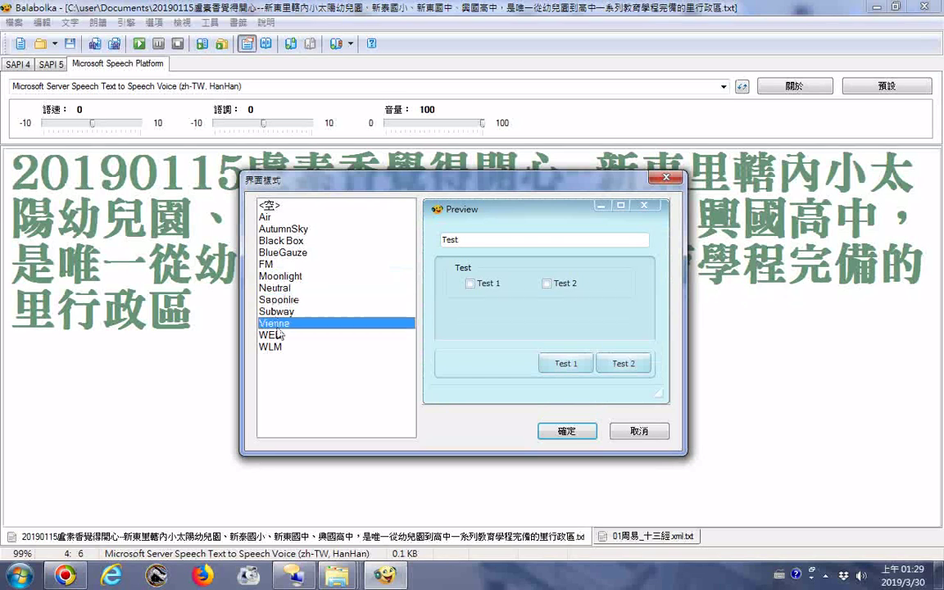
click(270, 313)
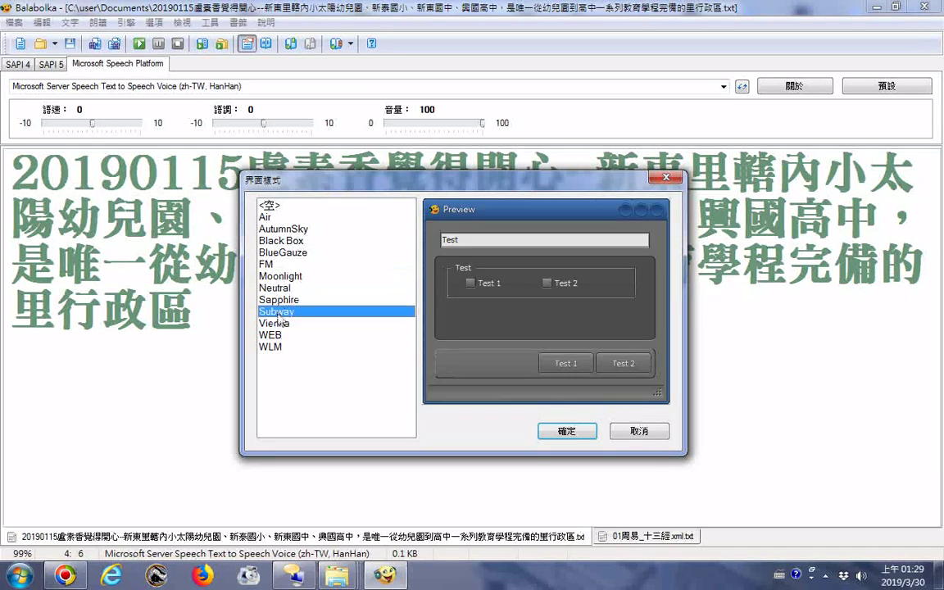
click(274, 335)
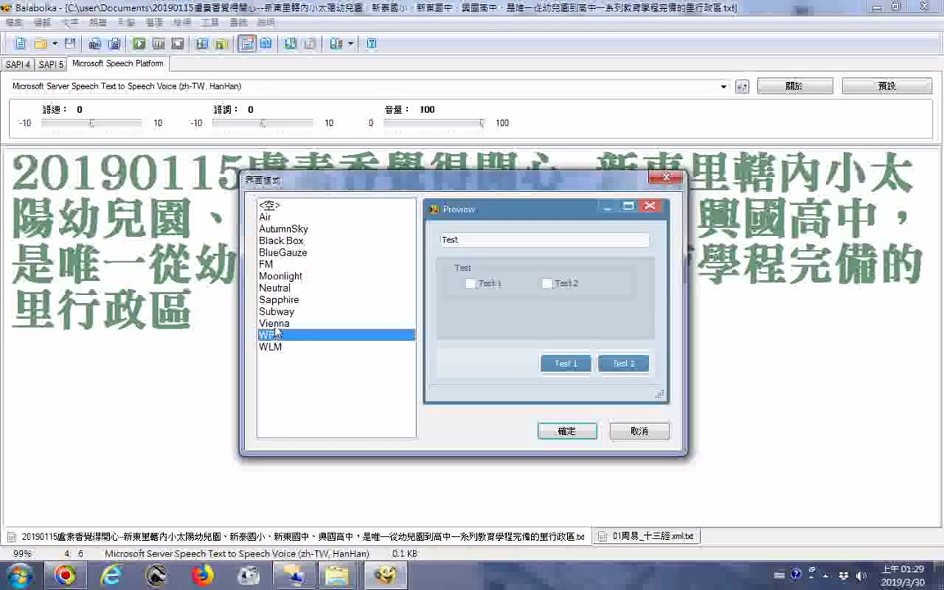
key(Up)
key(Down)
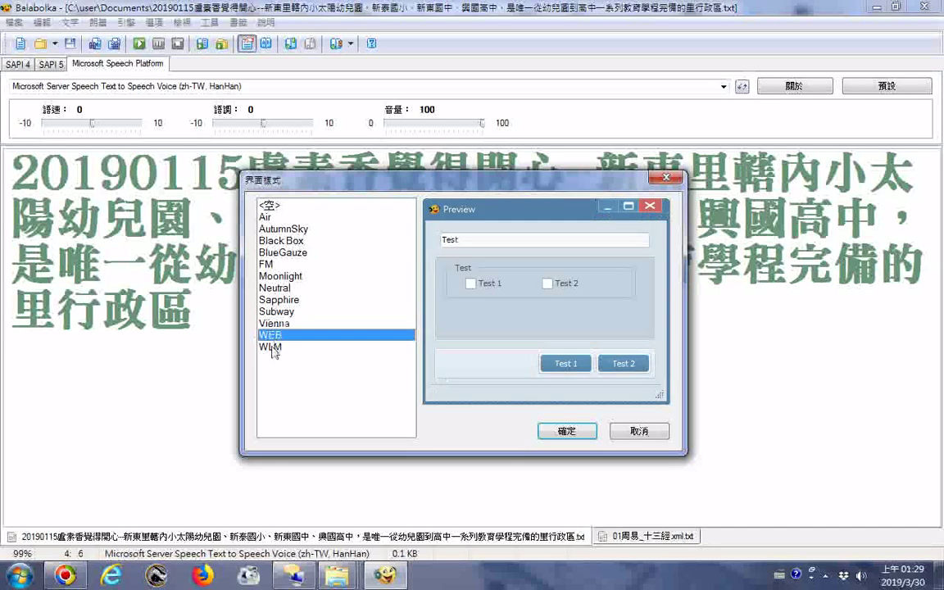
click(273, 348)
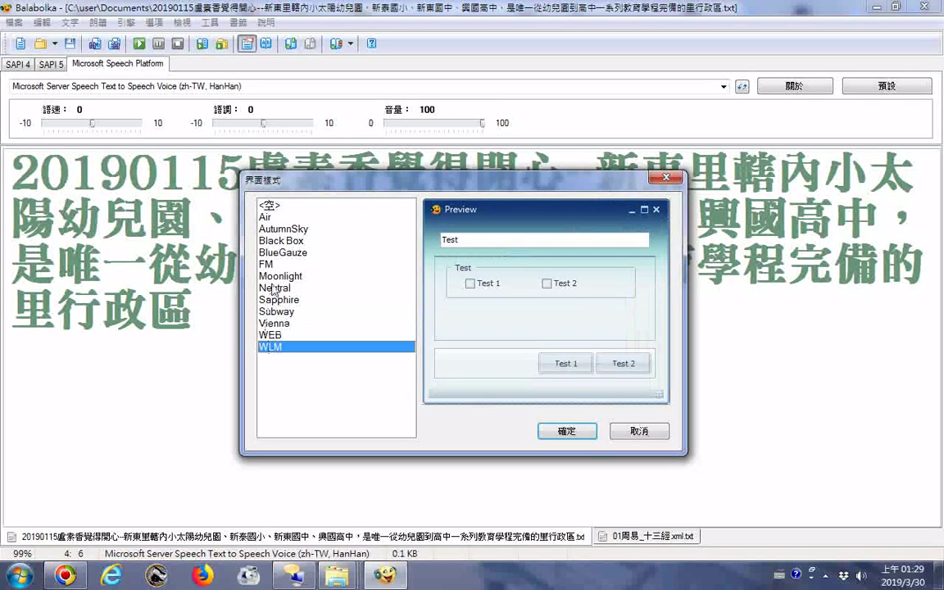
Step: Compare the previews of BlueGauze, Black Box and Air, followed by each style from Neutral through WLM
click(277, 253)
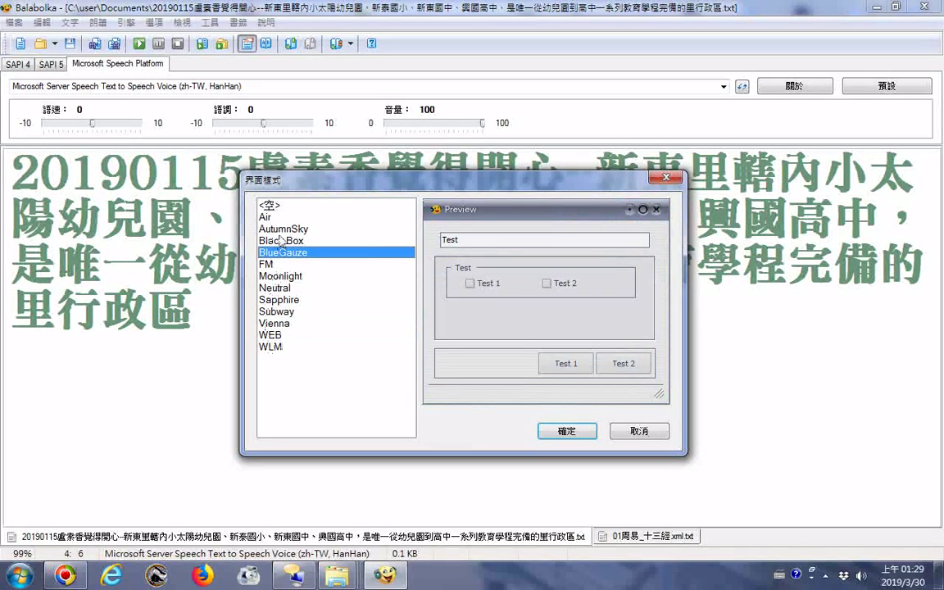
click(282, 242)
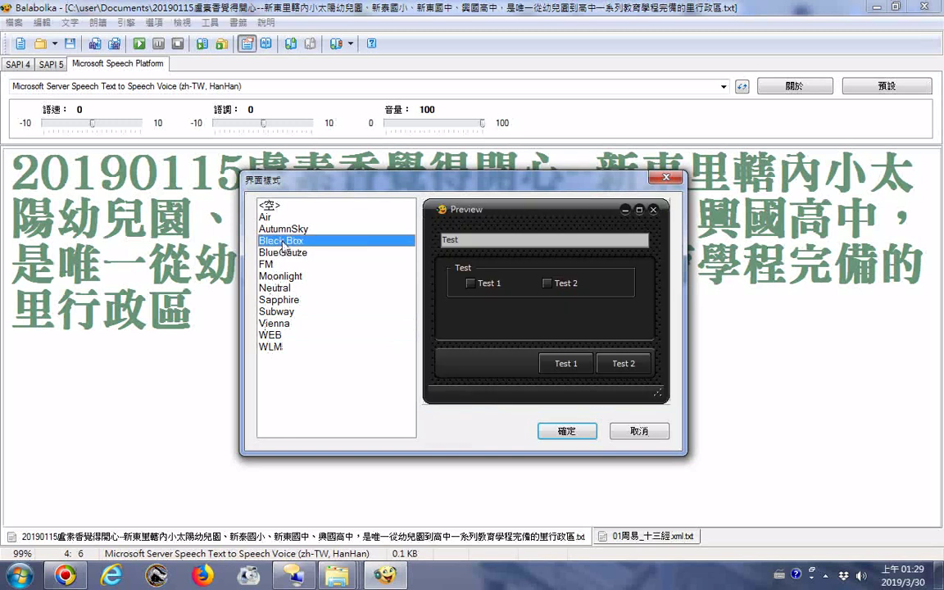
click(271, 218)
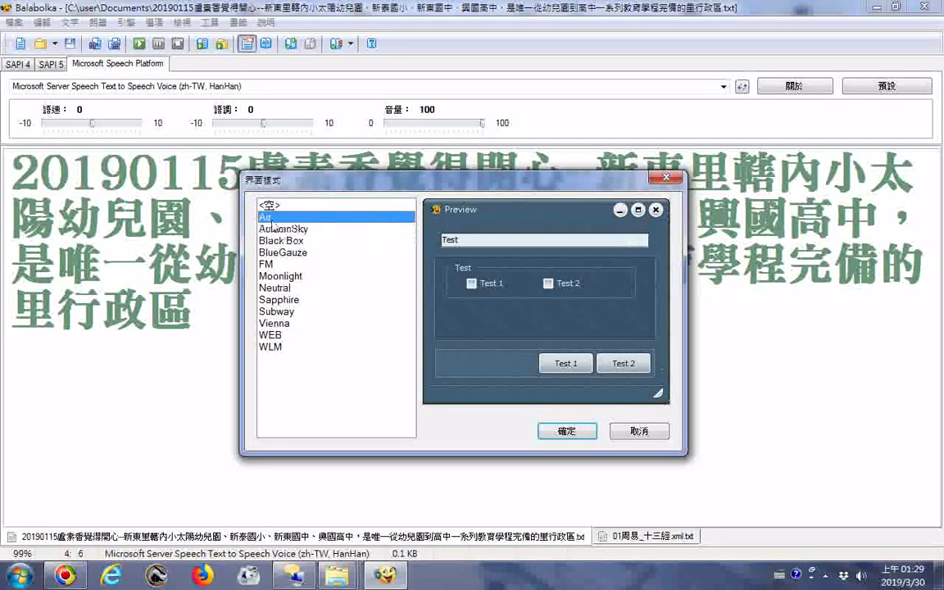
click(269, 290)
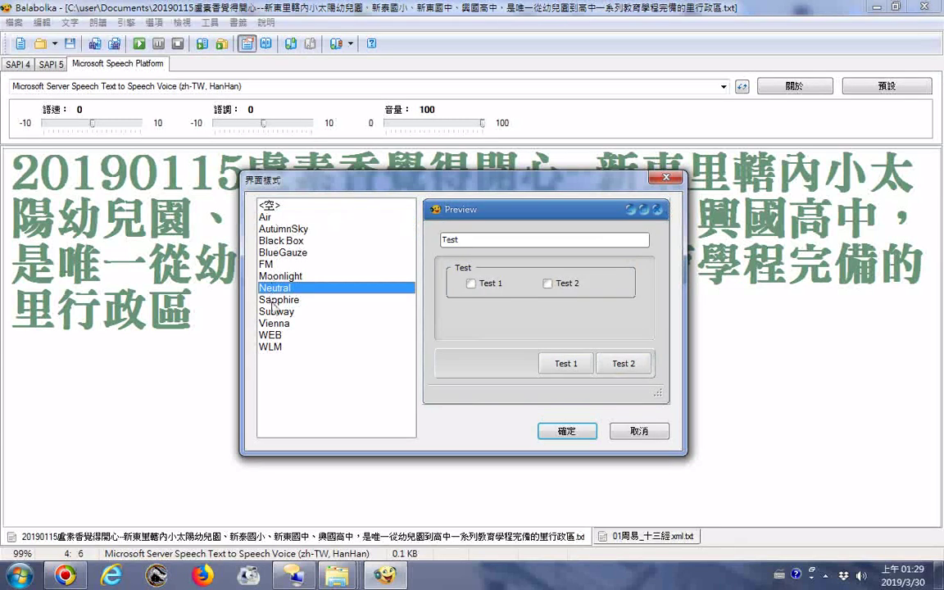
click(274, 304)
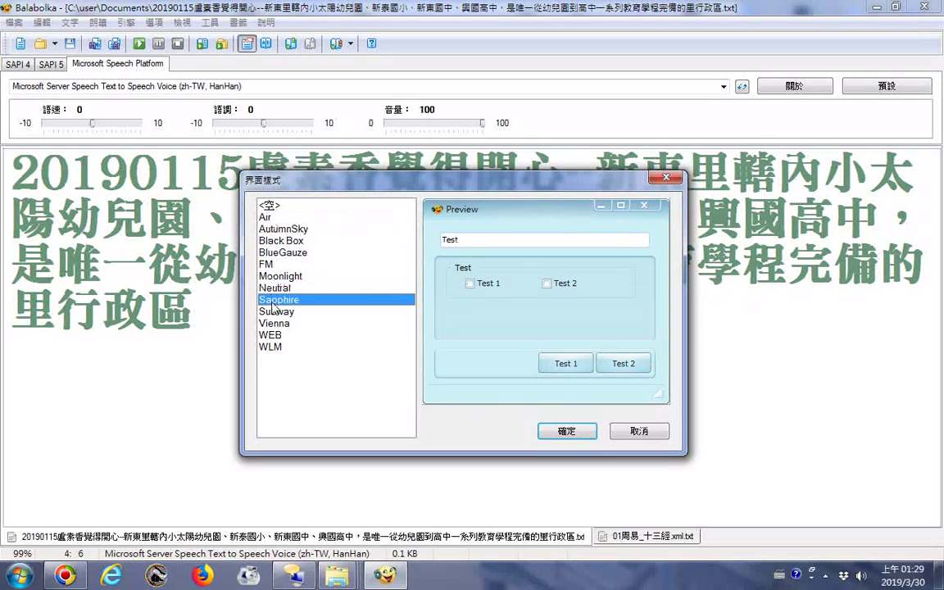
click(276, 312)
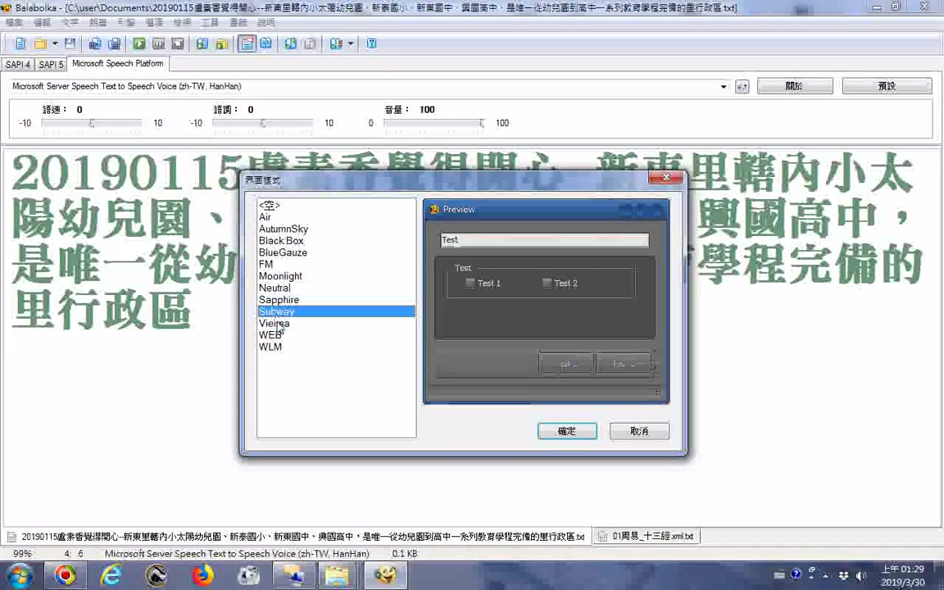
click(277, 325)
click(273, 336)
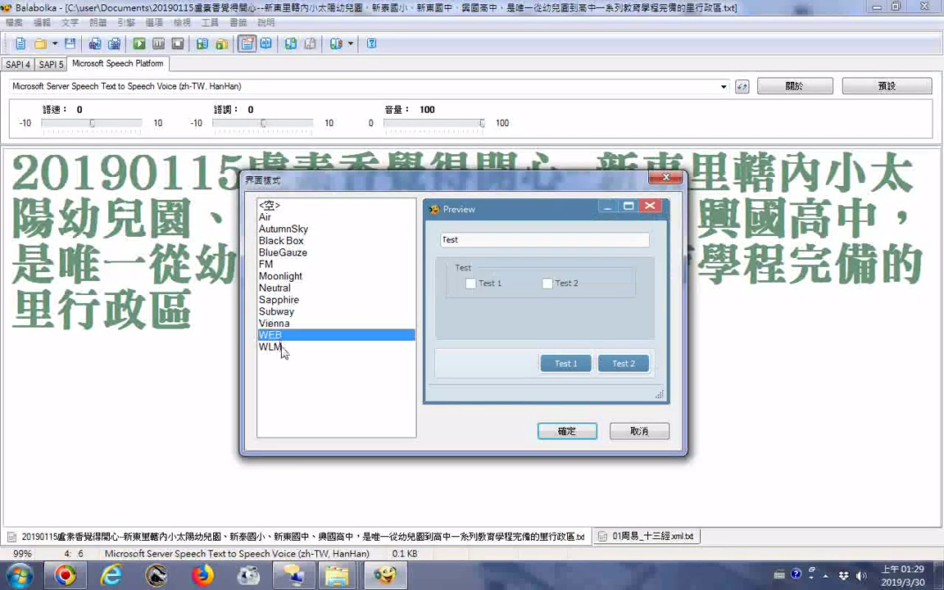
click(281, 347)
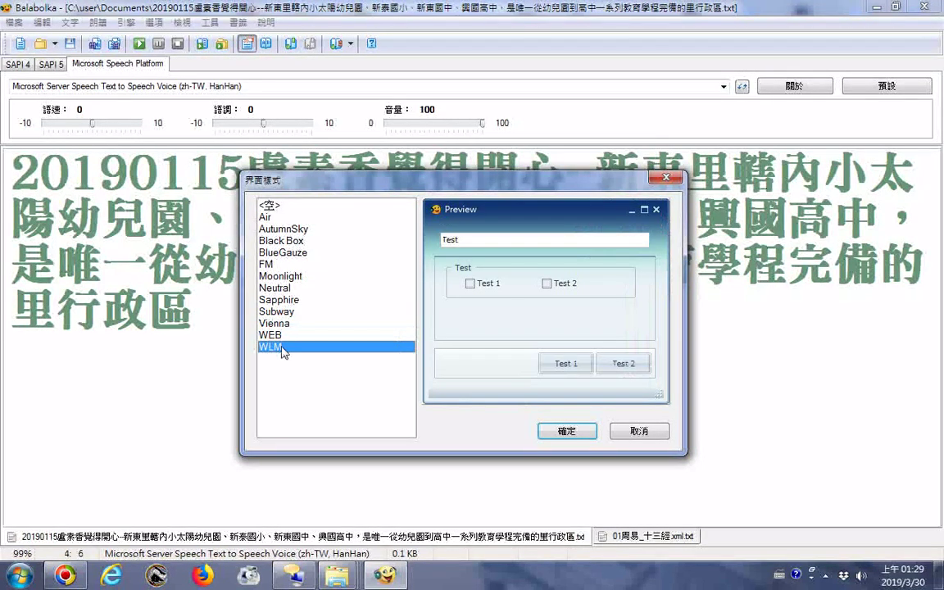
Step: Preview every interface style in list order from Air through WLM
click(266, 218)
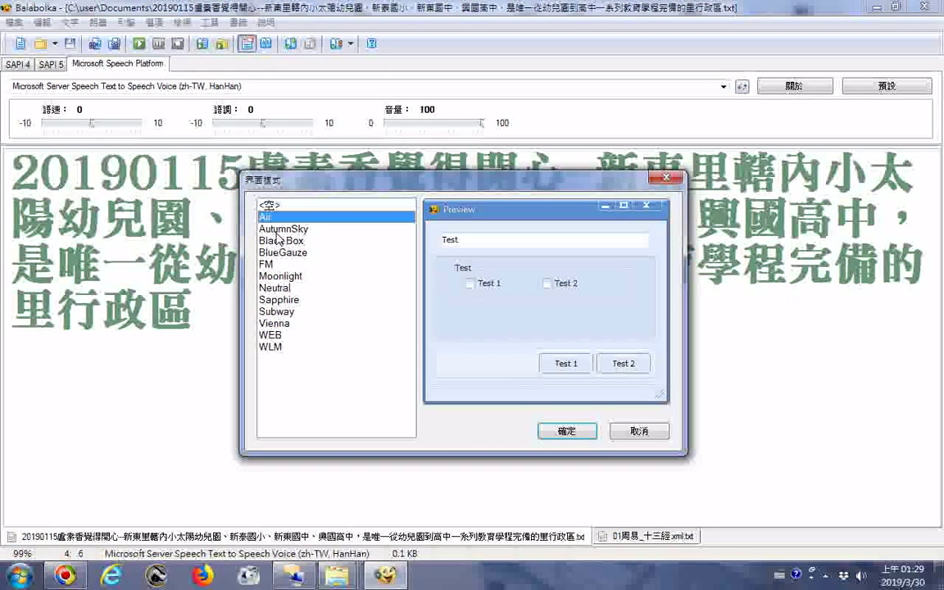
click(279, 229)
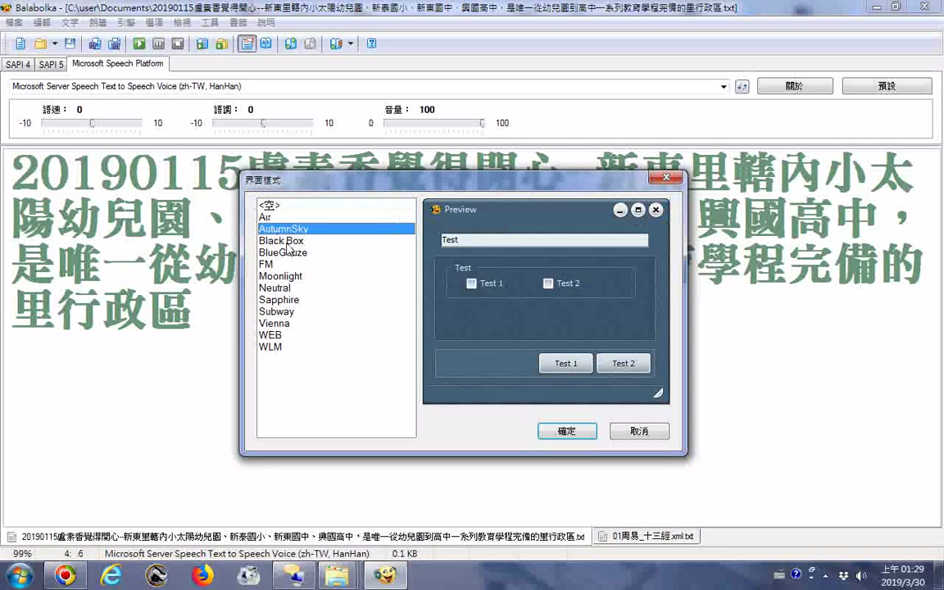
click(280, 241)
click(288, 254)
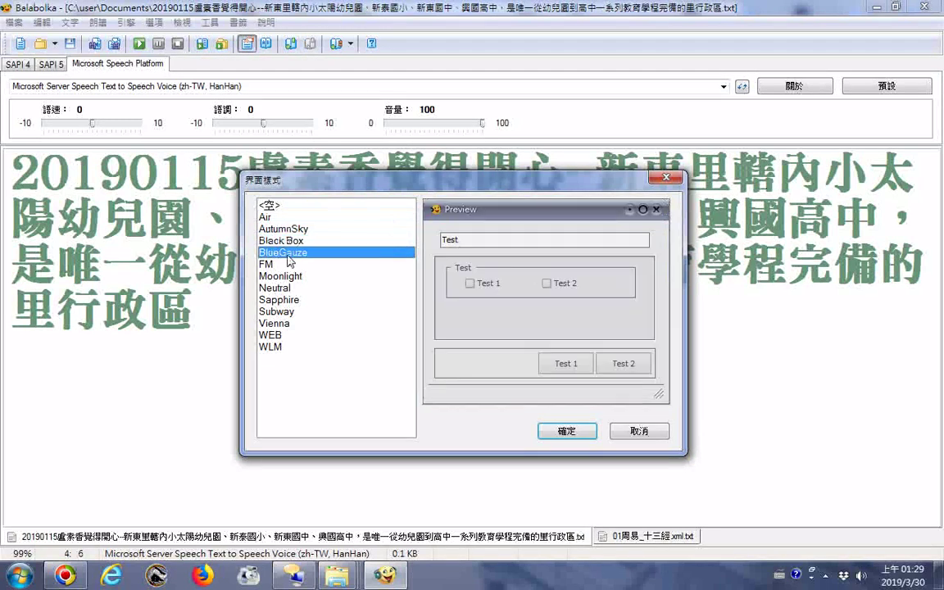
click(274, 264)
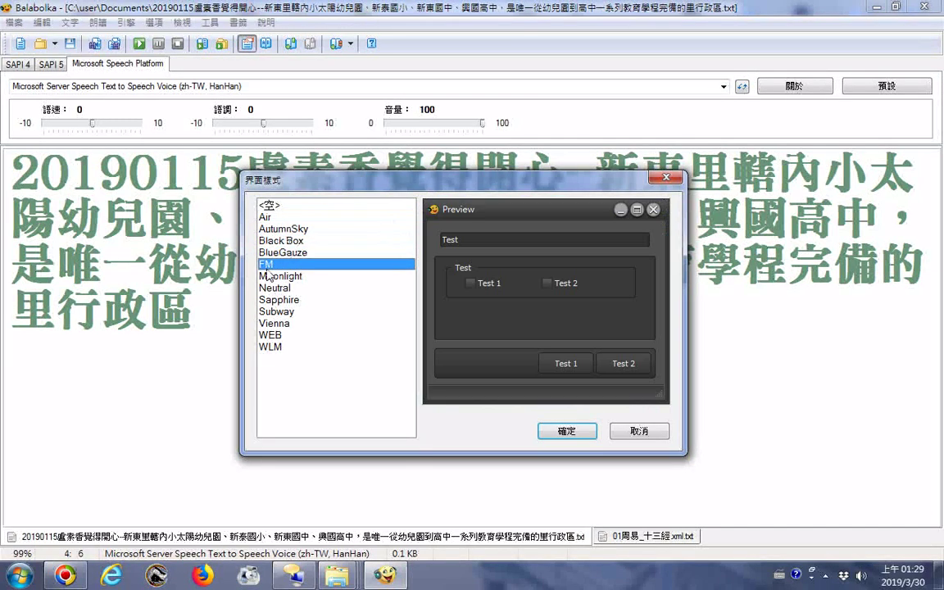
click(270, 276)
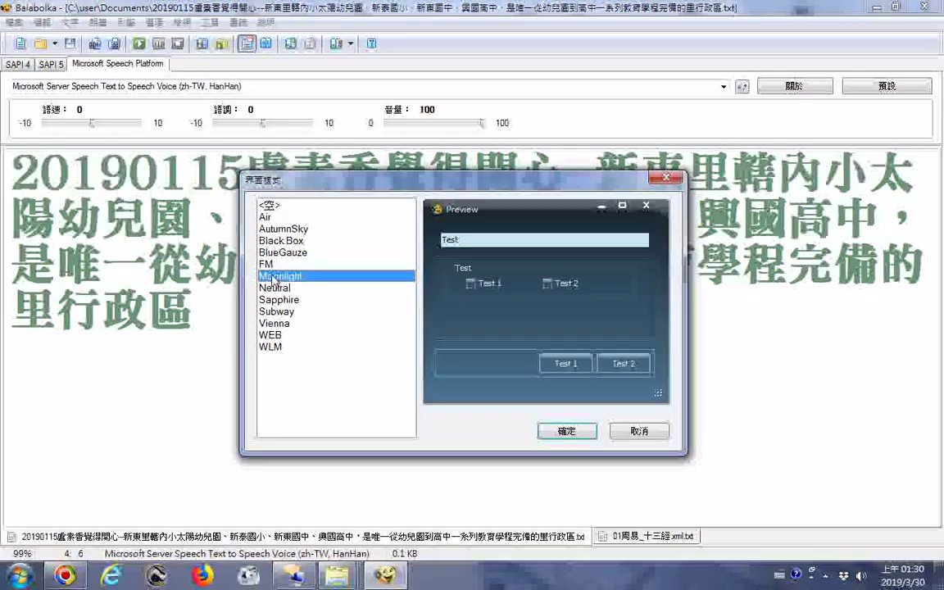
click(281, 289)
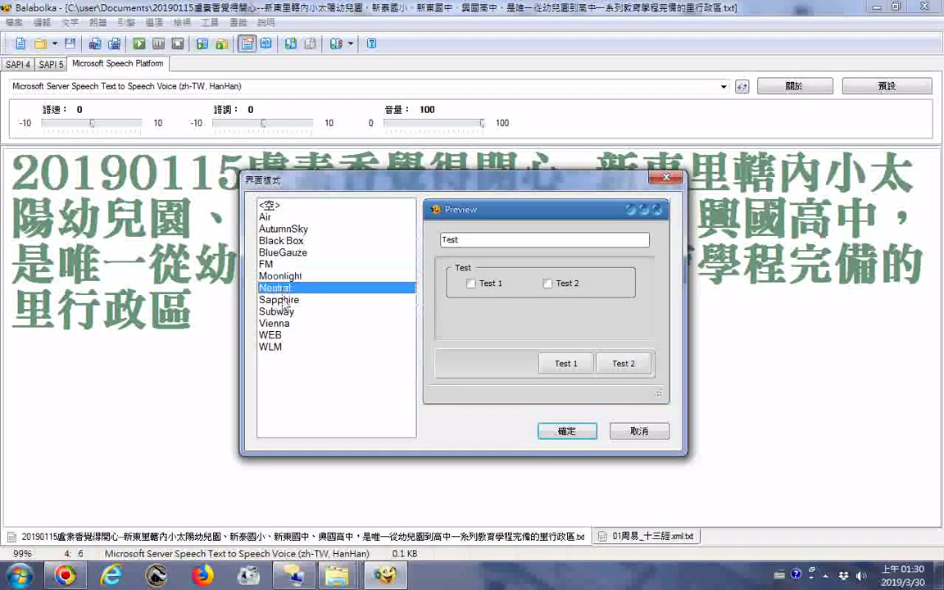
click(282, 300)
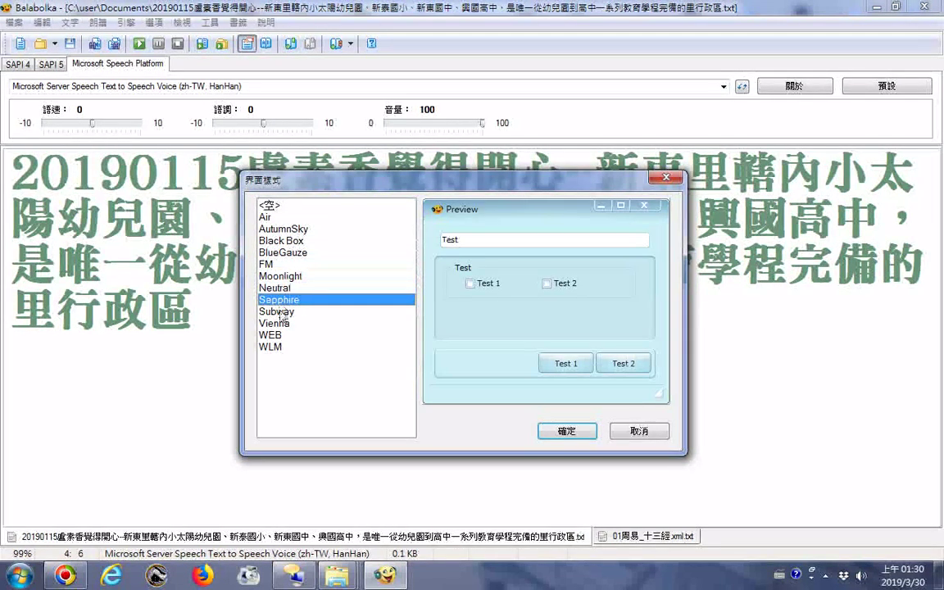
click(281, 313)
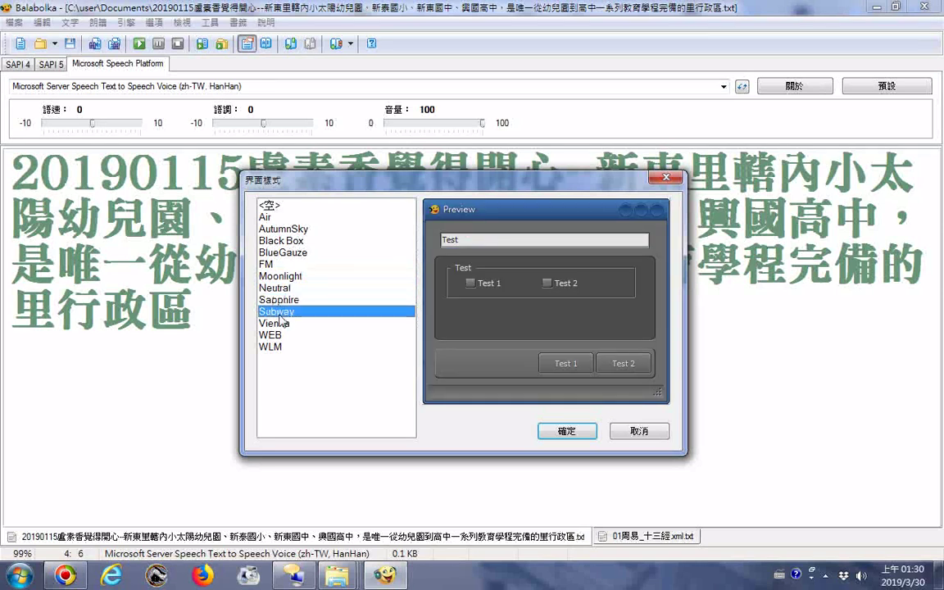
click(274, 327)
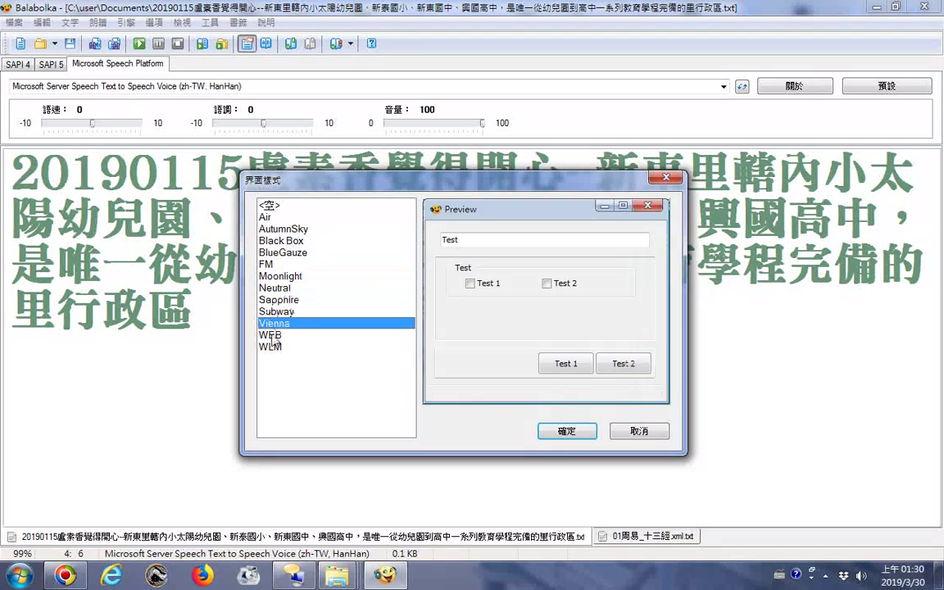
click(273, 336)
click(276, 349)
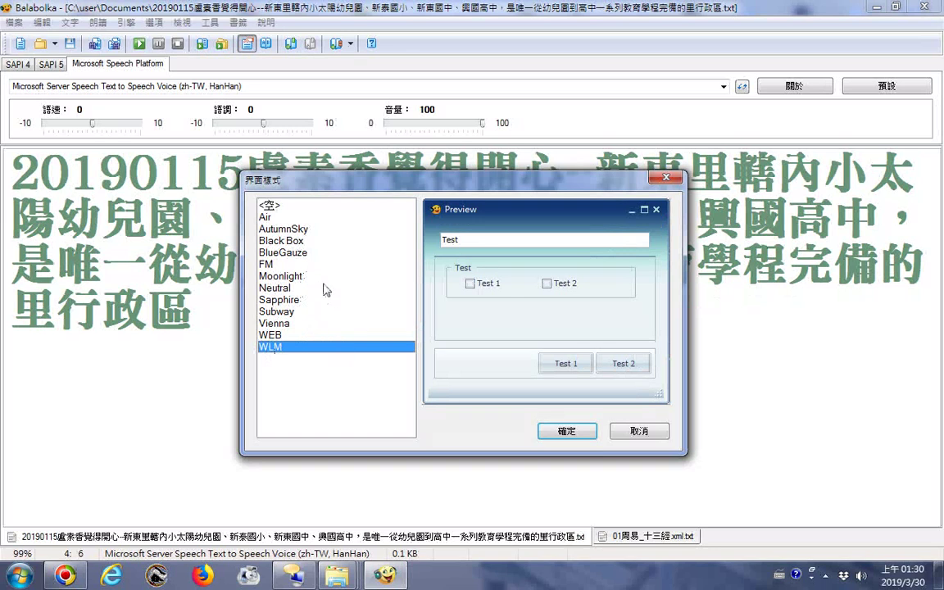
Step: Preview Black Box, AutumnSky and Air again, followed by each style from BlueGauze through WEB
click(292, 240)
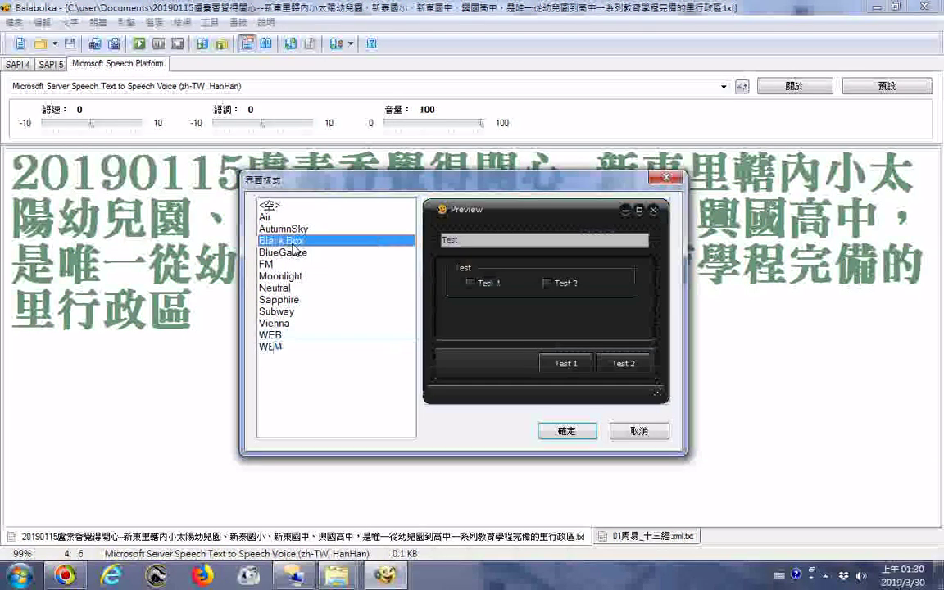
click(294, 229)
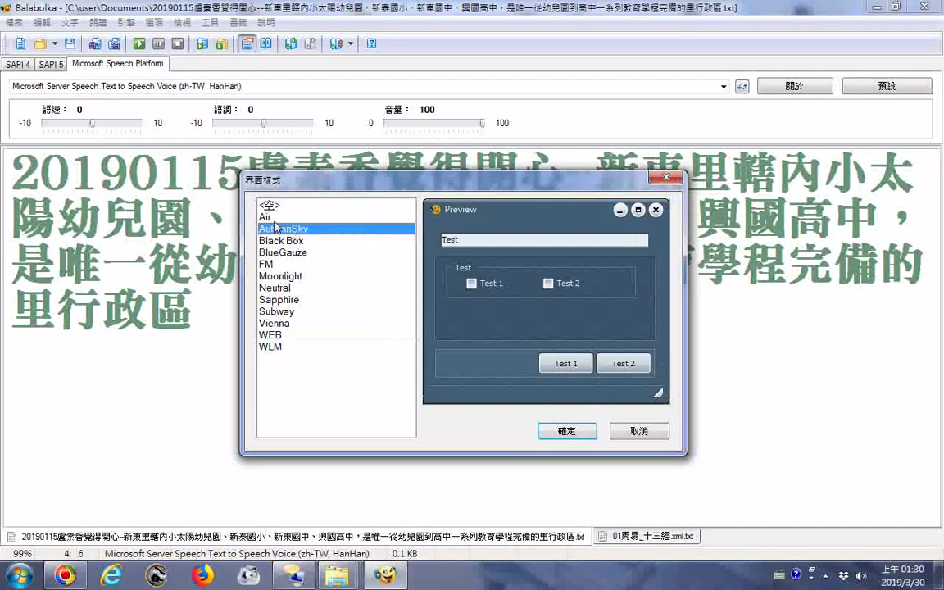
click(265, 218)
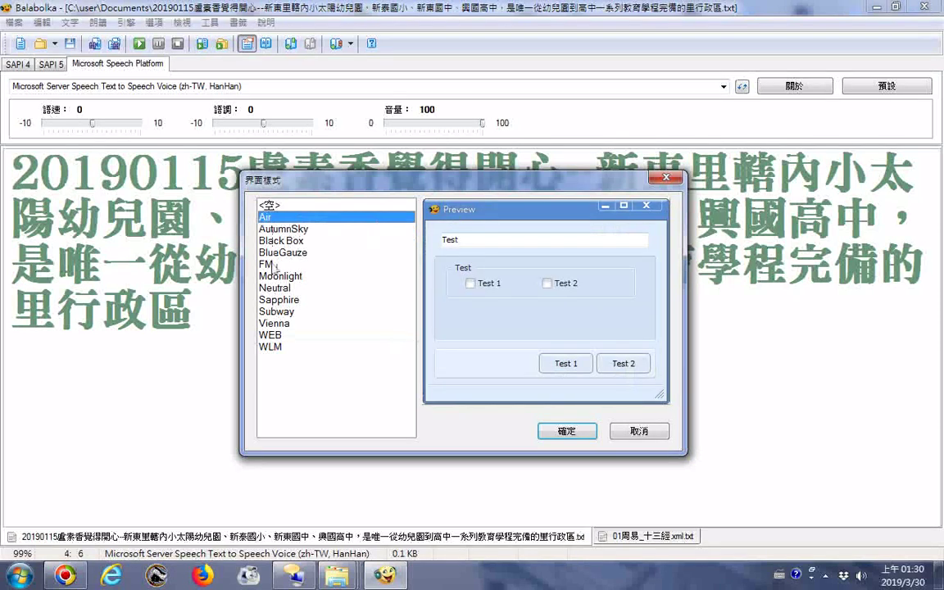
click(270, 253)
click(274, 264)
click(277, 277)
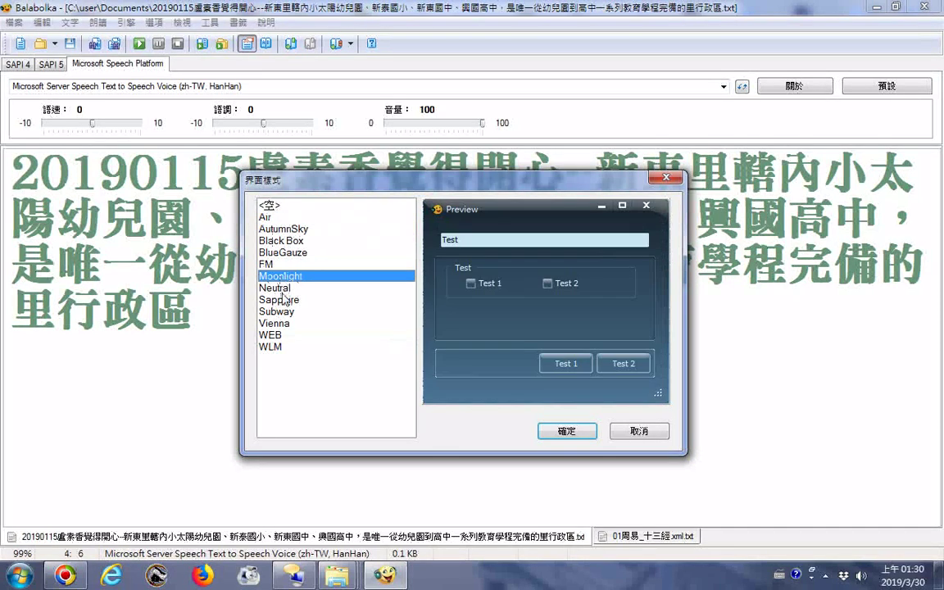
click(280, 288)
click(282, 300)
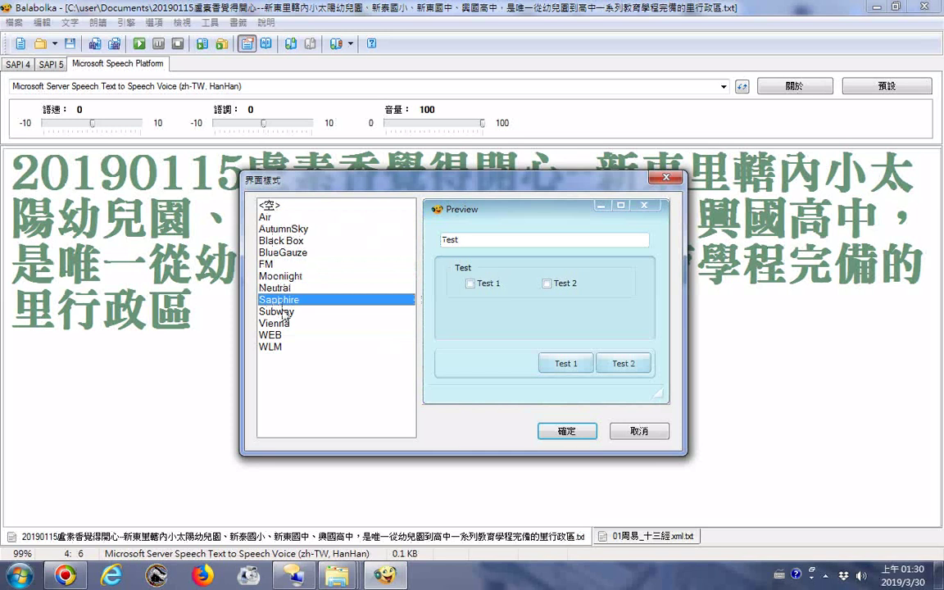
click(283, 311)
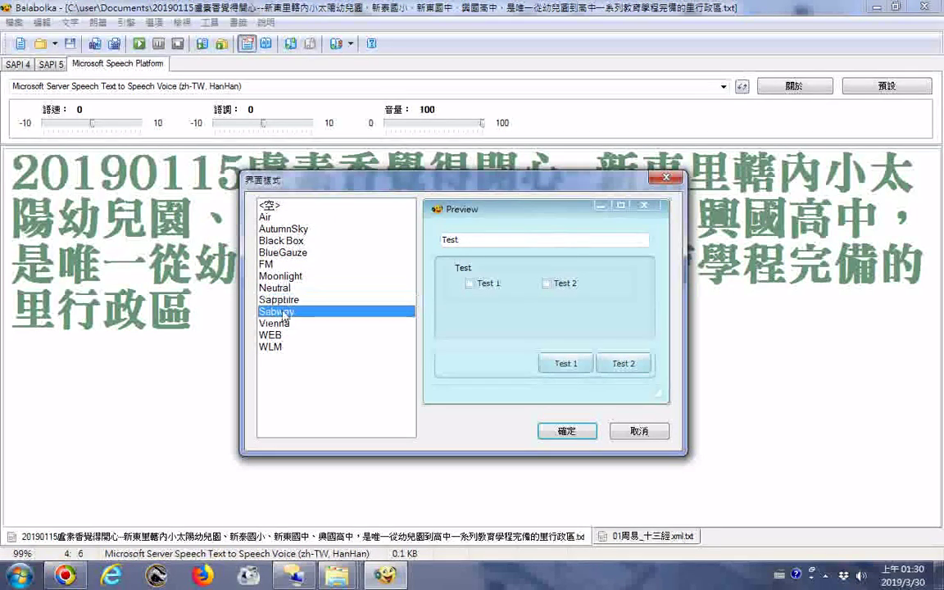
click(278, 324)
click(277, 336)
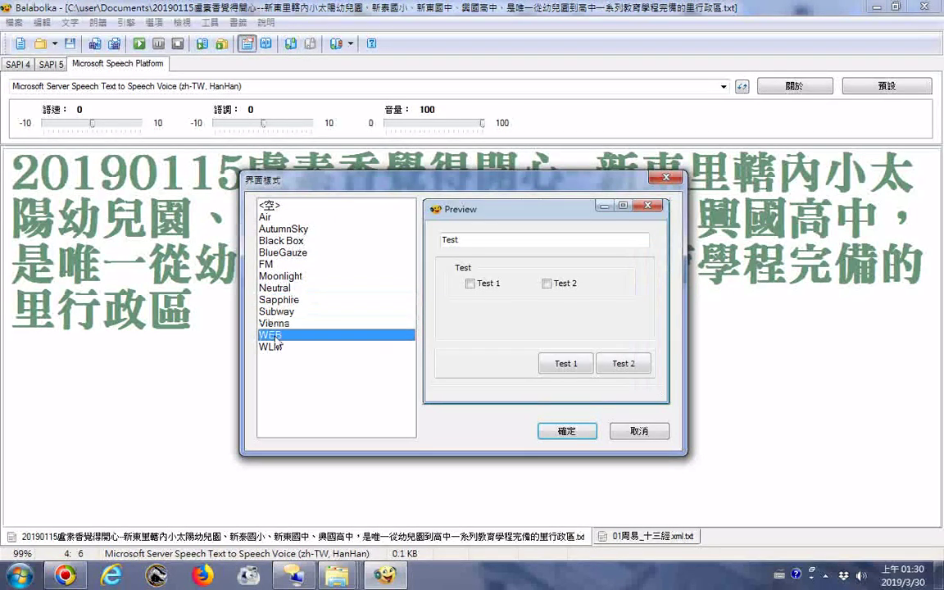
Step: Apply the WLM interface style to the program
click(274, 348)
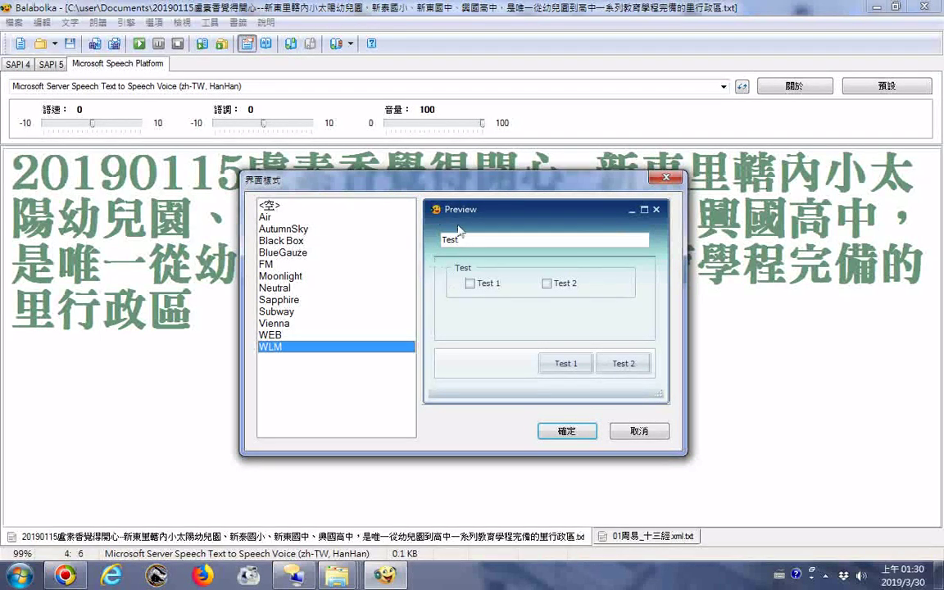
click(581, 435)
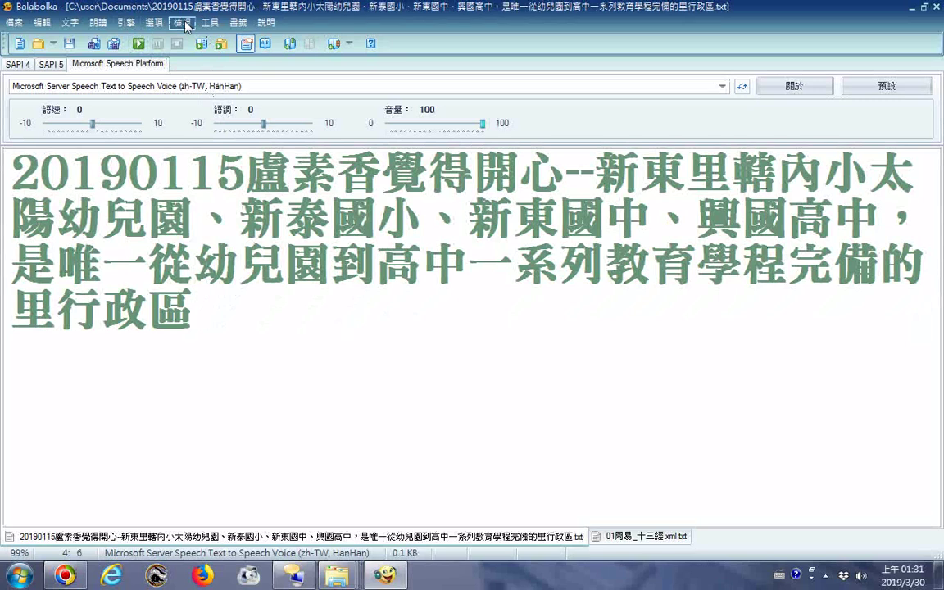
Step: Reopen the interface style (界面樣式) settings and preview the styles from Air through Sapphire, plus WLM
click(156, 26)
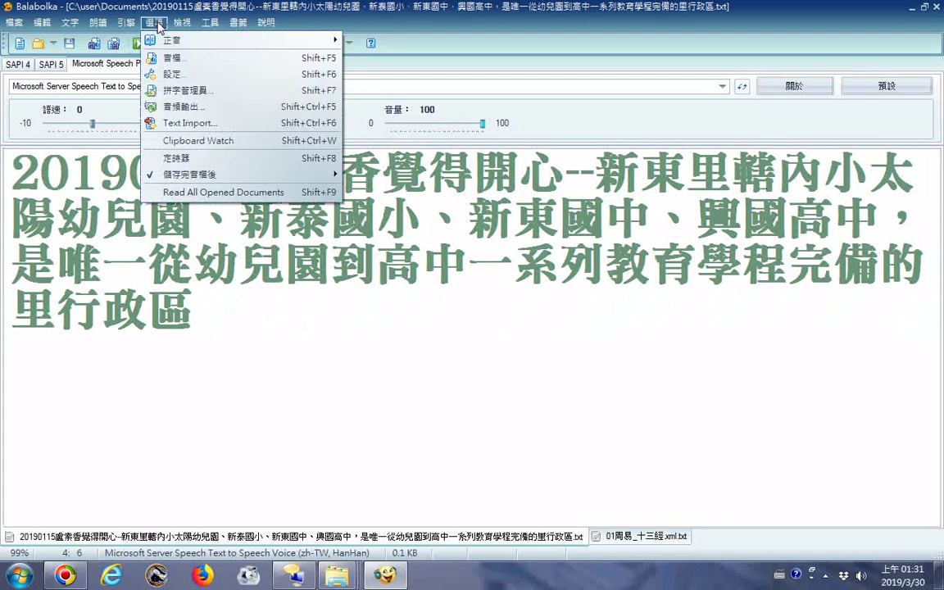
mouse_move(202, 27)
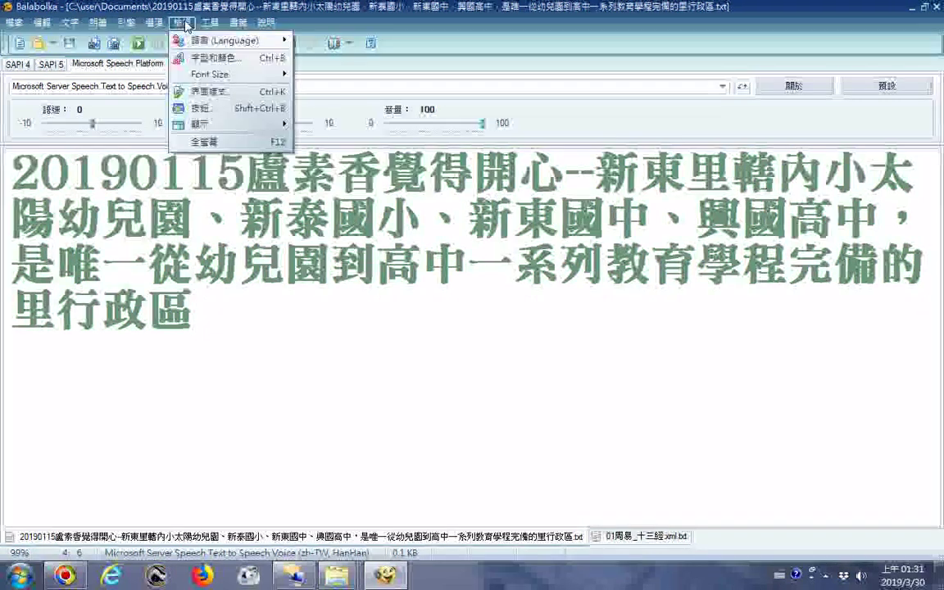
click(220, 95)
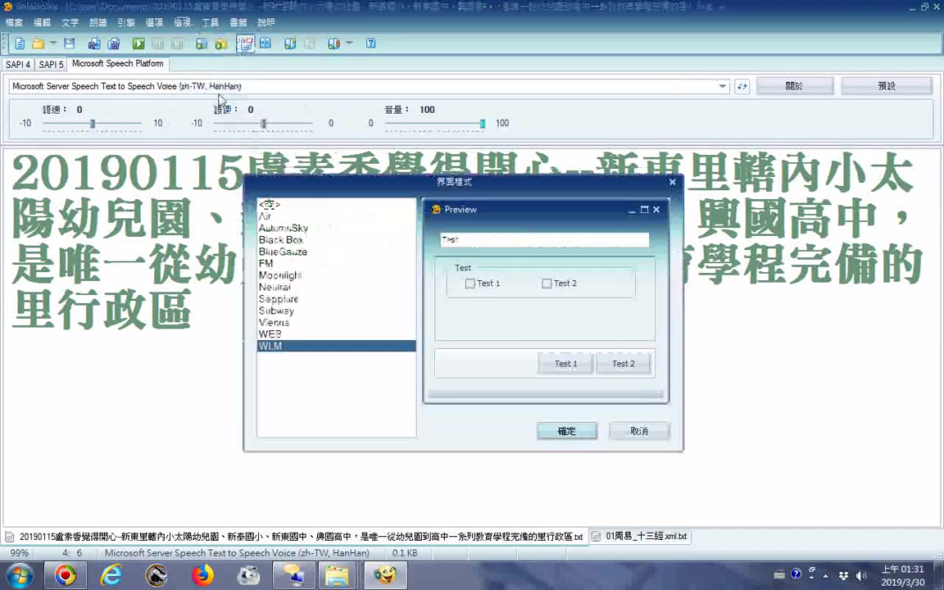
click(275, 217)
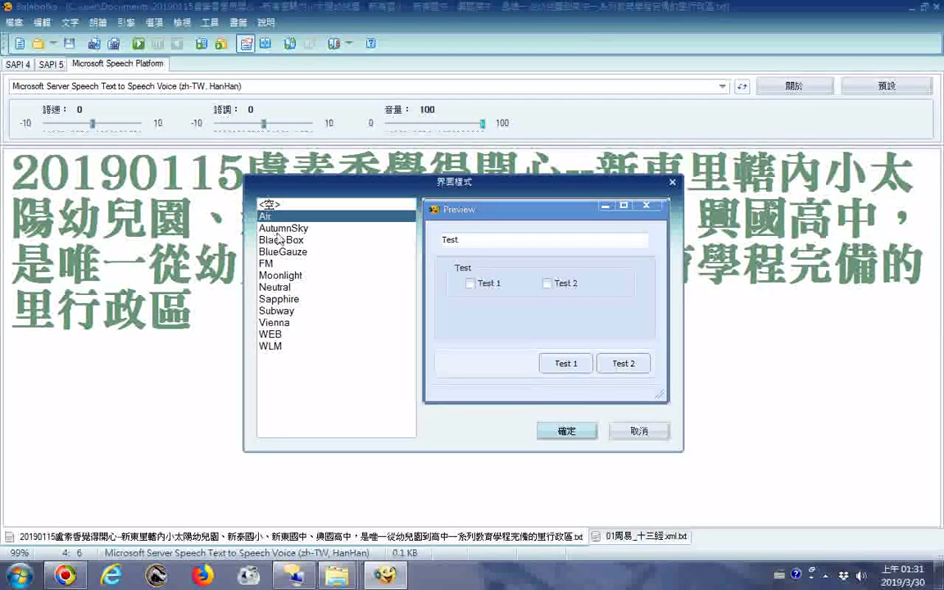
click(275, 228)
click(277, 240)
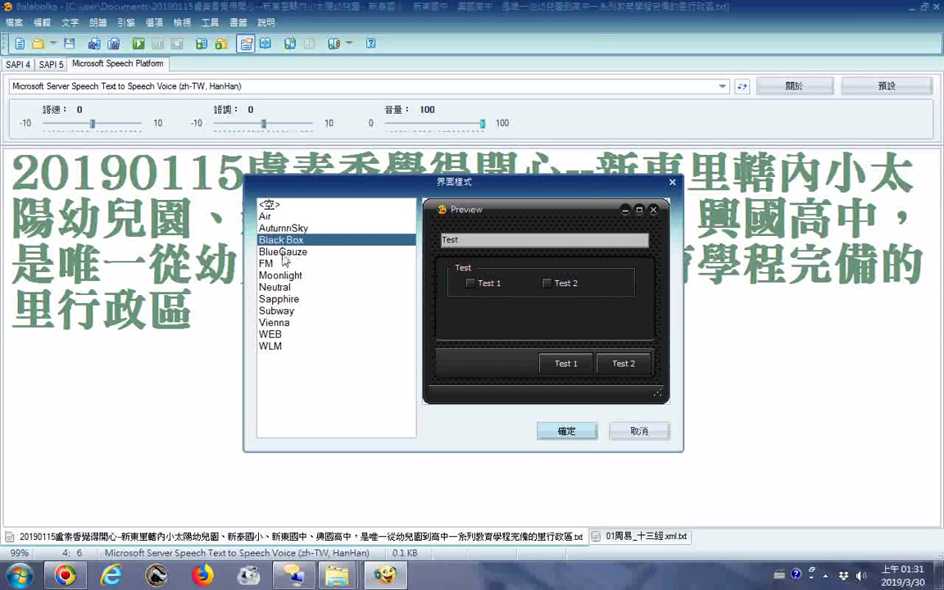
click(284, 252)
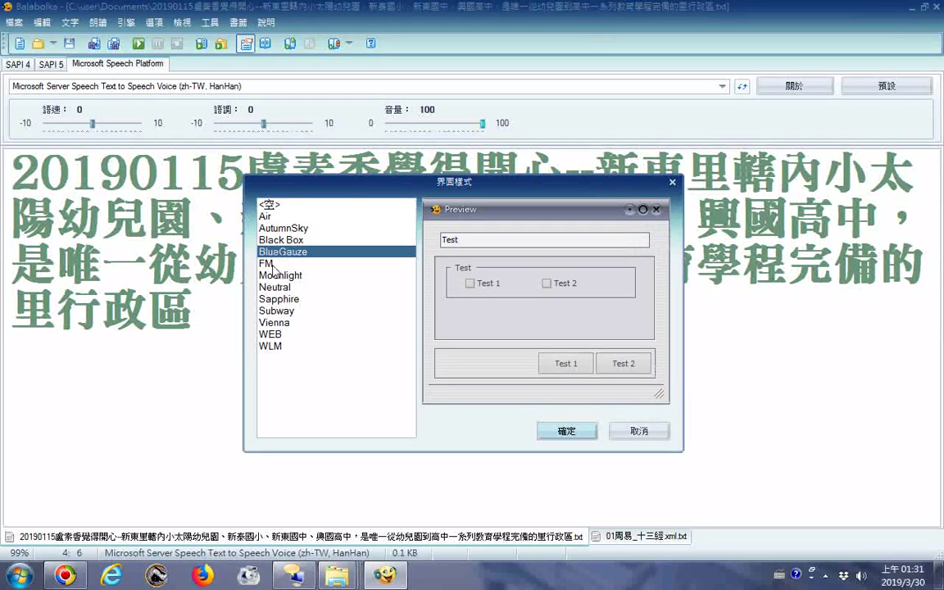
click(273, 264)
click(278, 276)
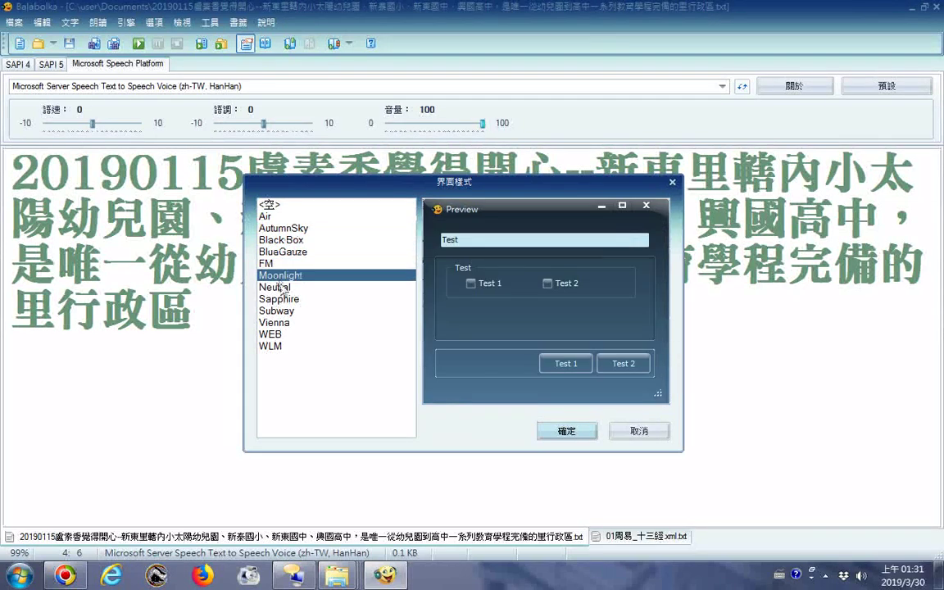
click(283, 288)
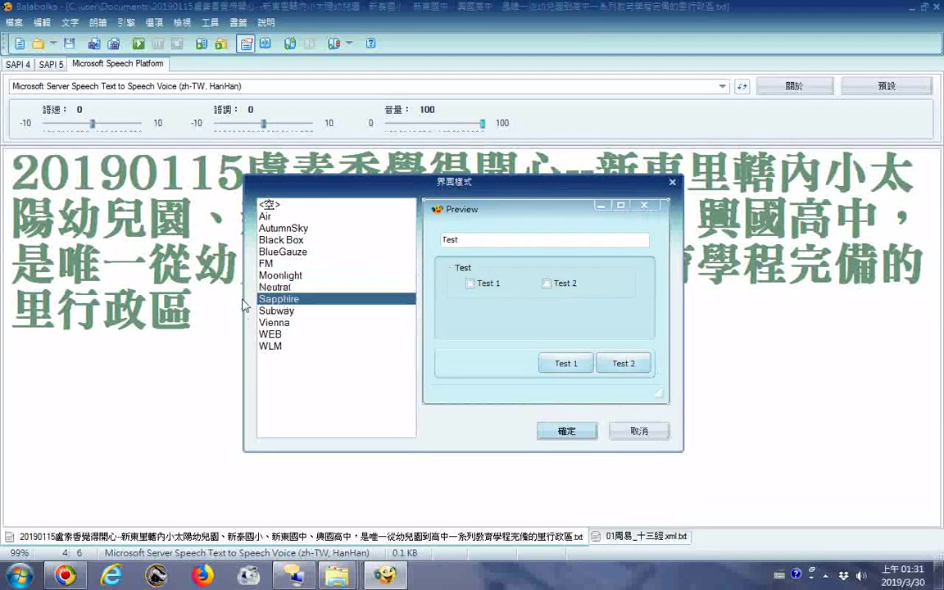
click(266, 347)
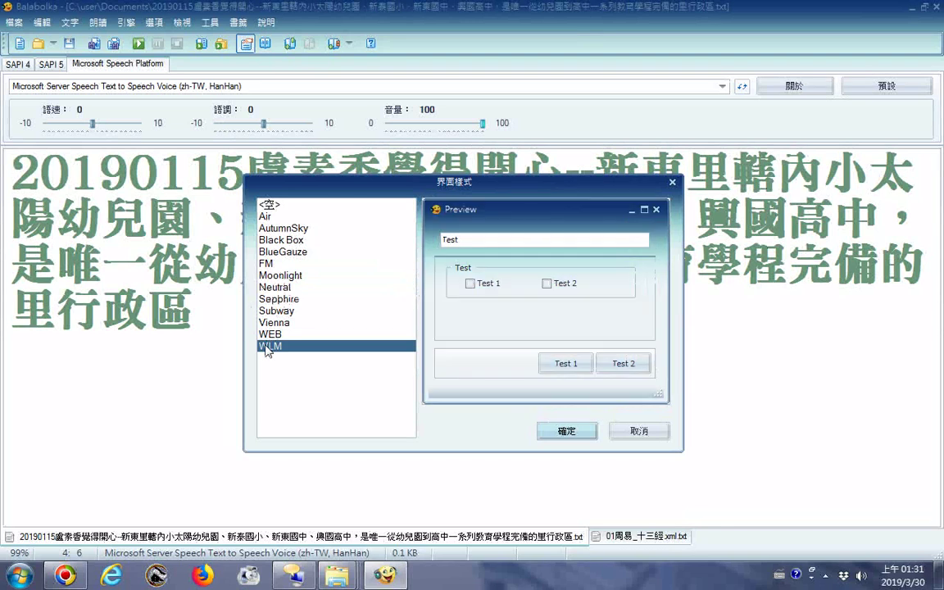
Step: Apply the Sapphire interface style to the program
click(279, 303)
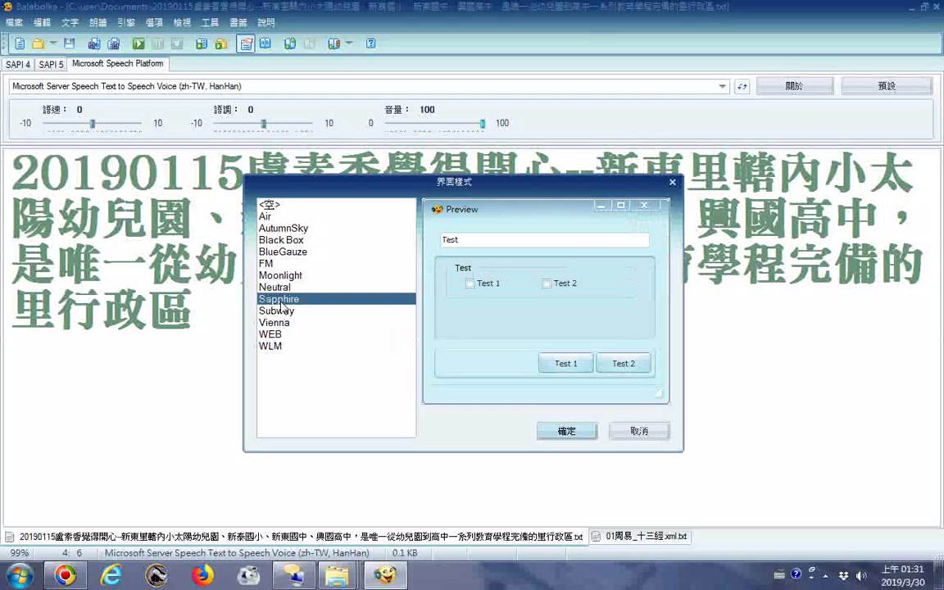
click(567, 432)
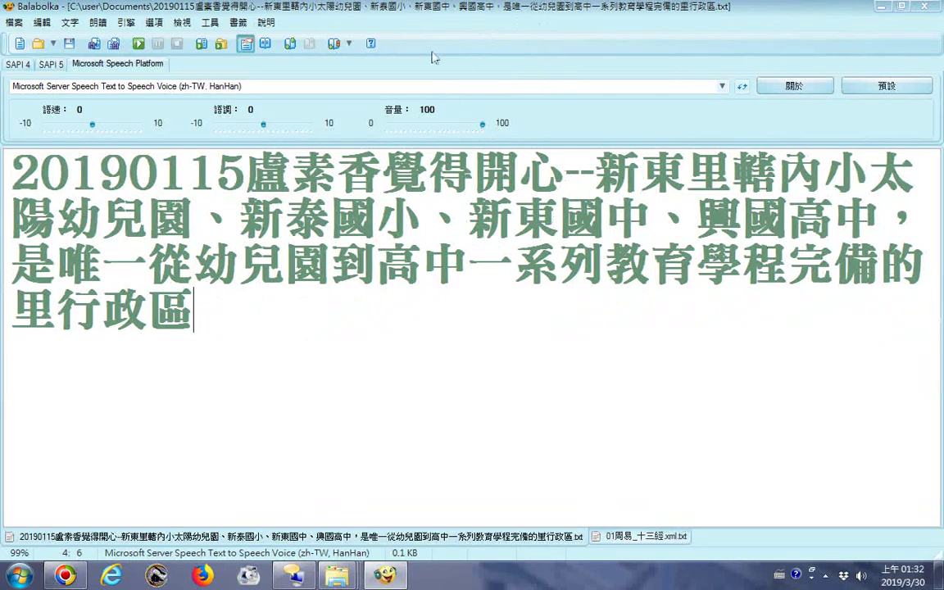
Step: Read the open document aloud with the Microsoft Server zh-TW HanHan voice
click(138, 44)
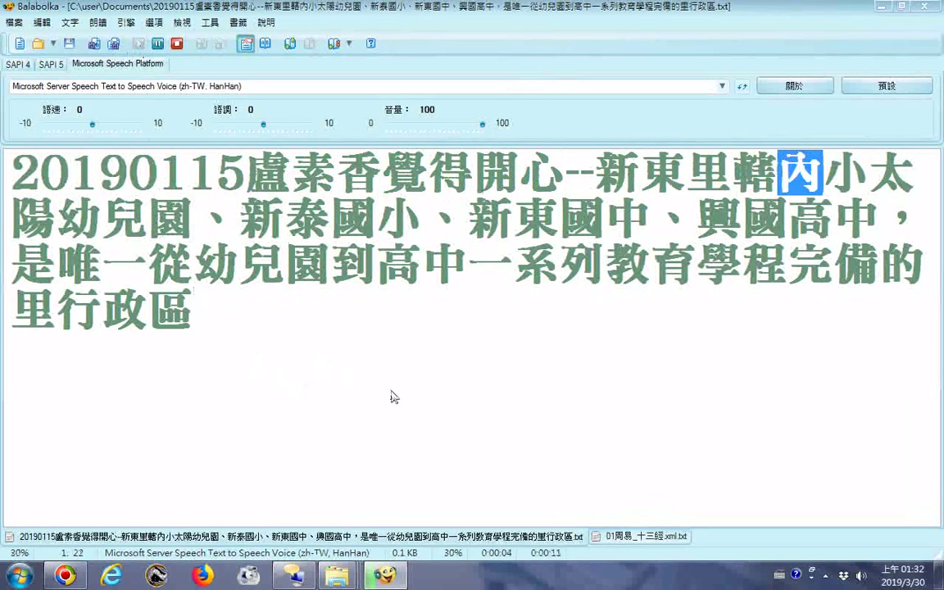
Step: Check the hidden notification-area icons and try to close the running Microsoft Narrator (朗讀程式) window
click(826, 576)
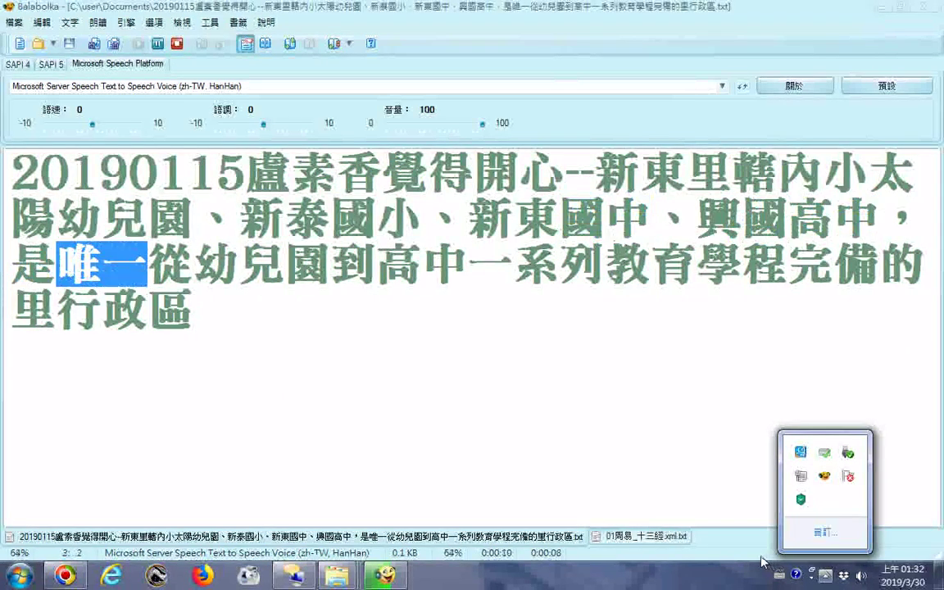
click(551, 572)
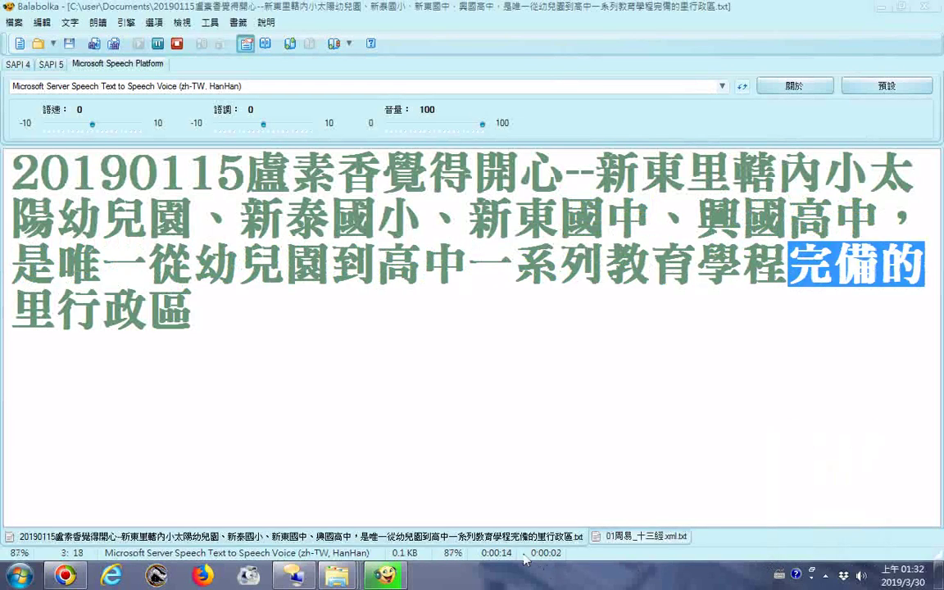
right_click(295, 577)
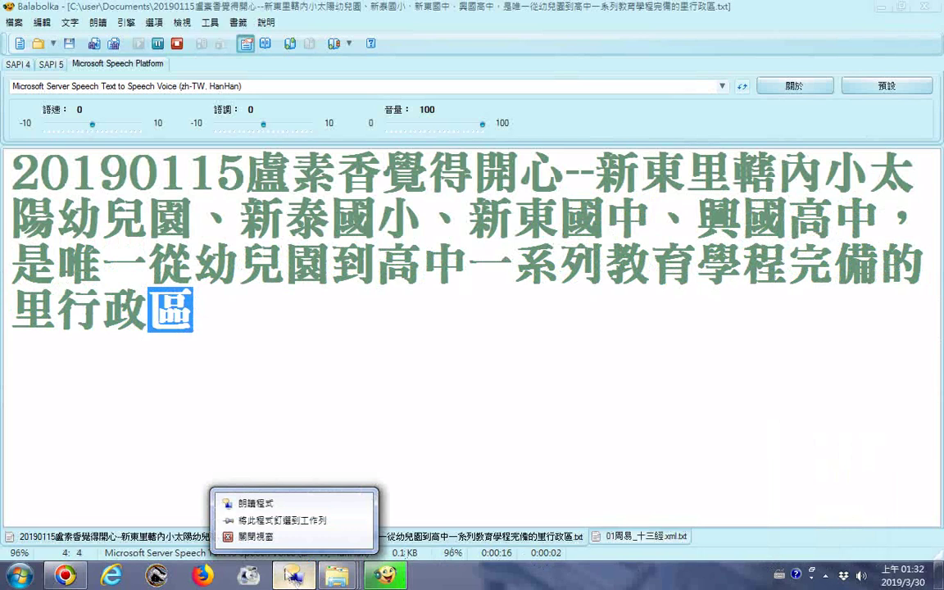
click(250, 537)
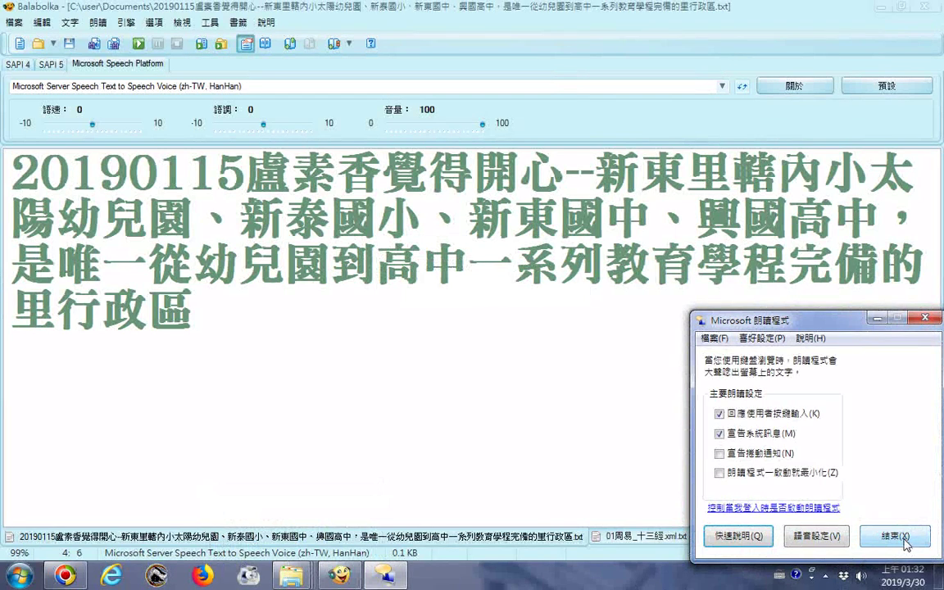
Step: Examine the voice, speed, volume and pitch options in Narrator's voice settings (語音設定)
click(817, 538)
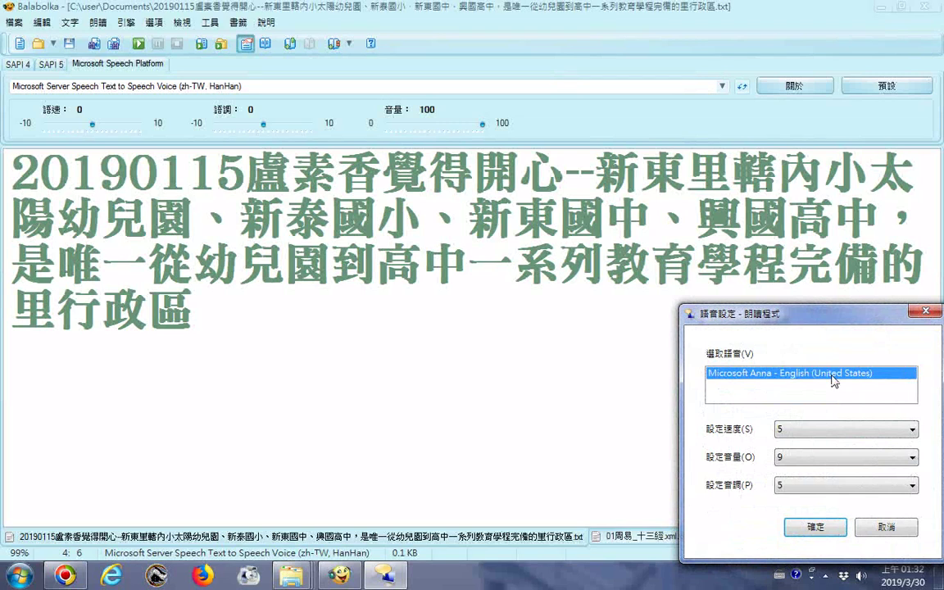
drag(841, 316, 617, 284)
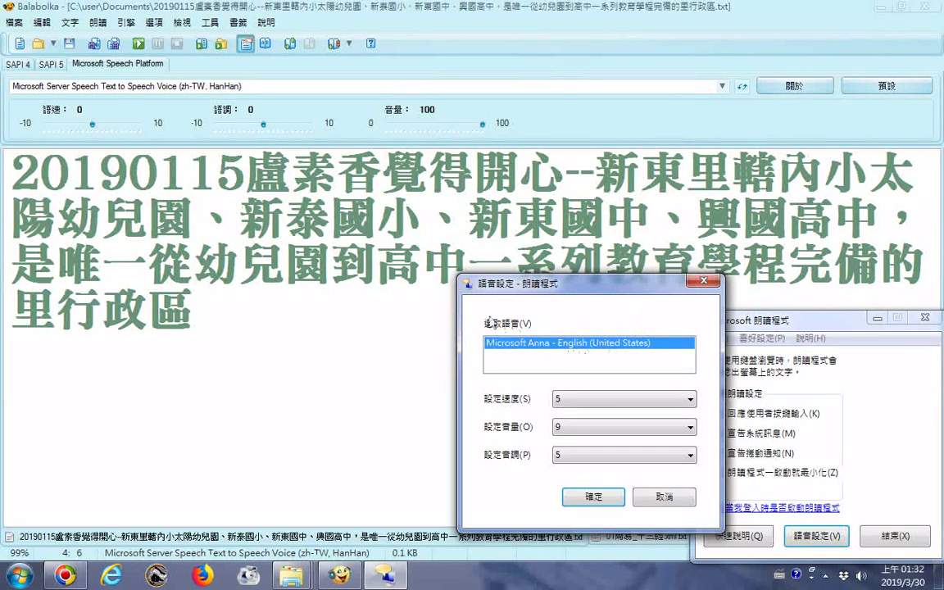
click(663, 497)
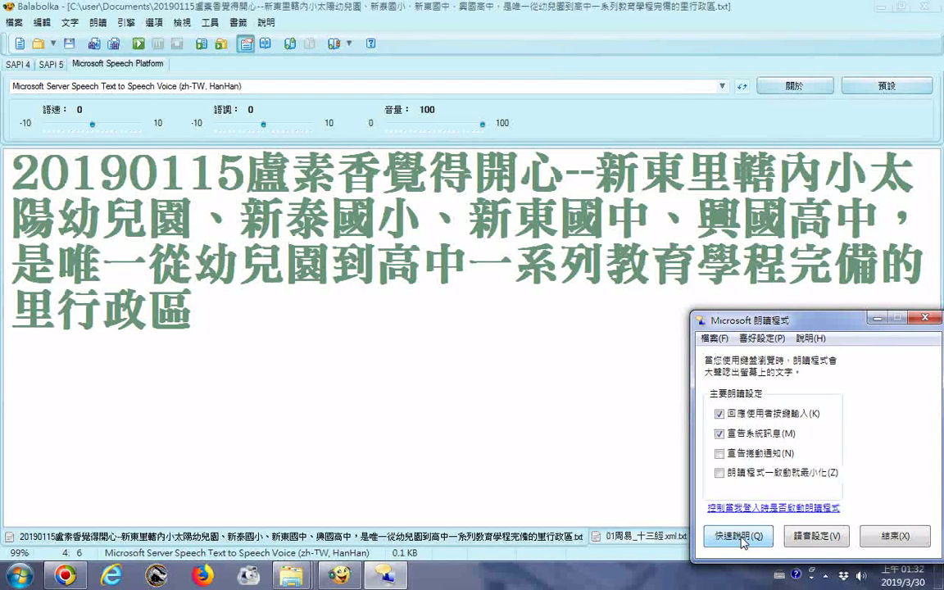
click(809, 539)
click(763, 338)
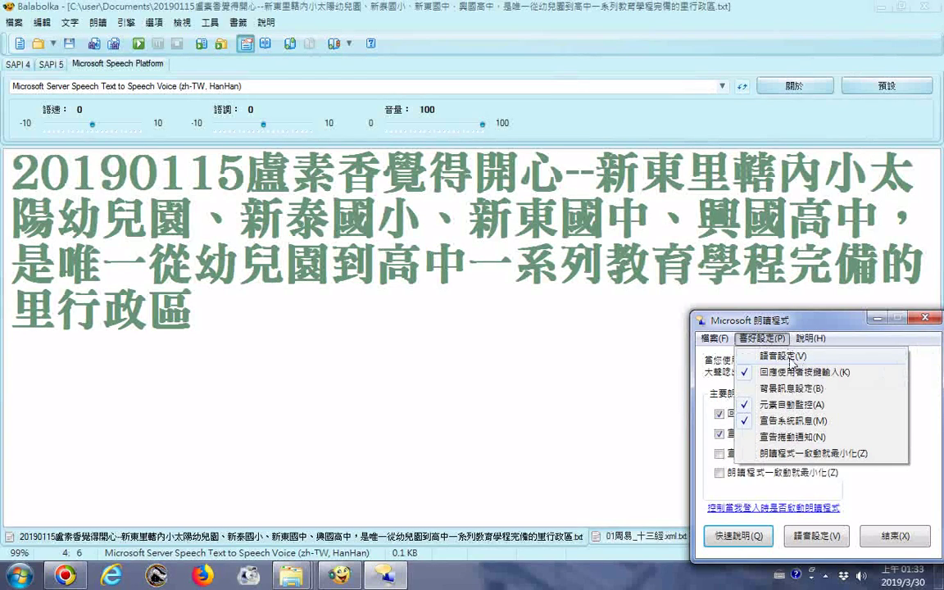
click(795, 358)
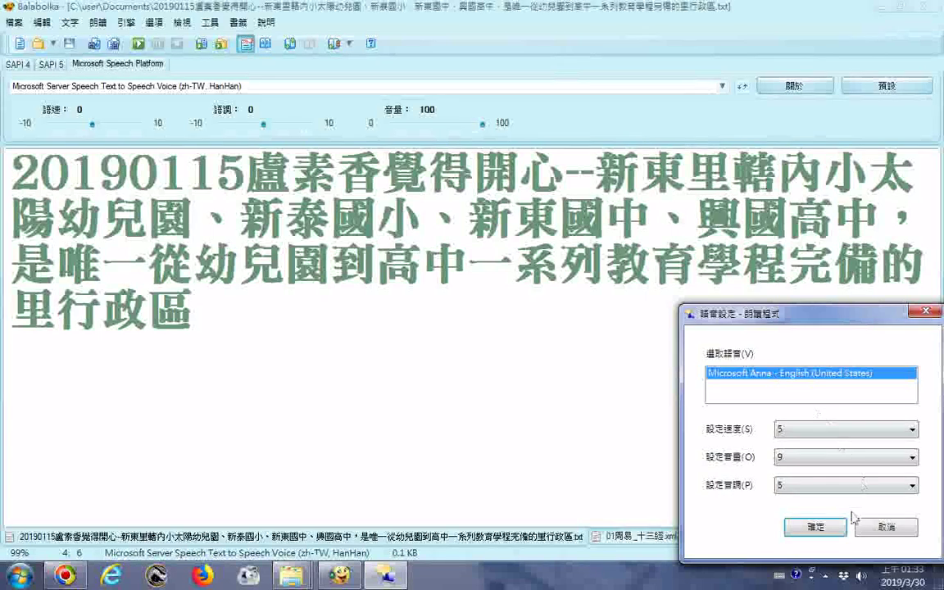
click(812, 527)
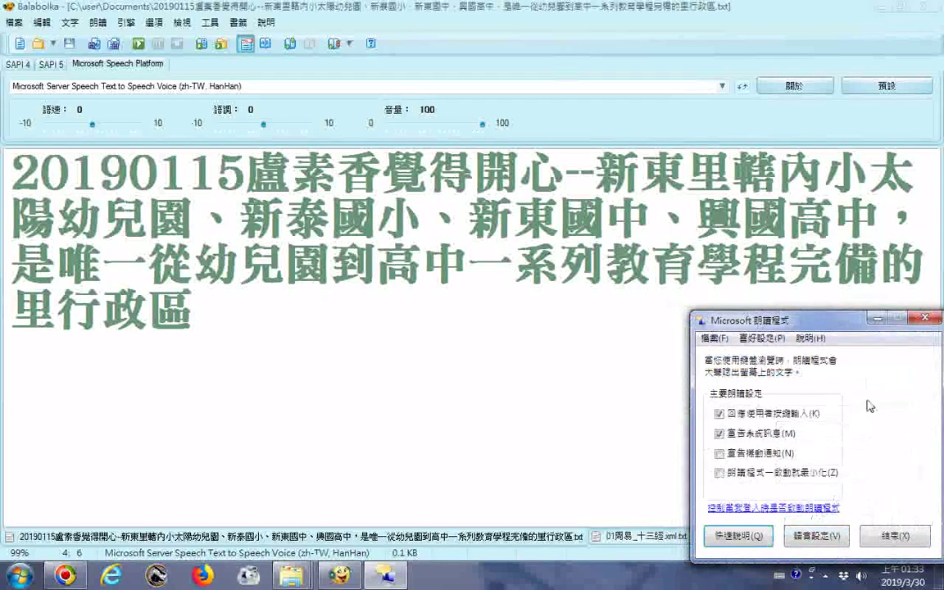
Step: Read Narrator's help document through its keyboard shortcut table and notes, and close the help window
click(812, 338)
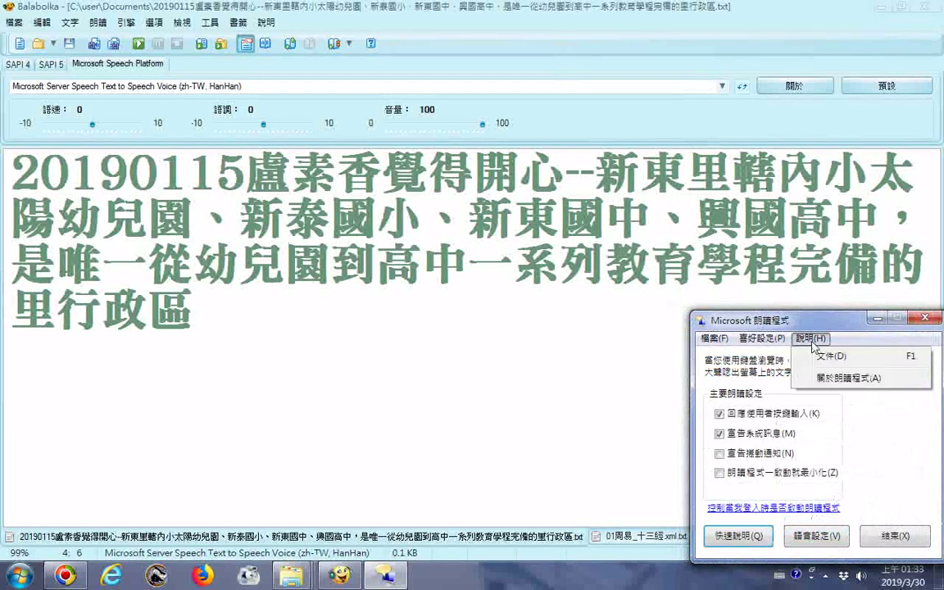
click(848, 359)
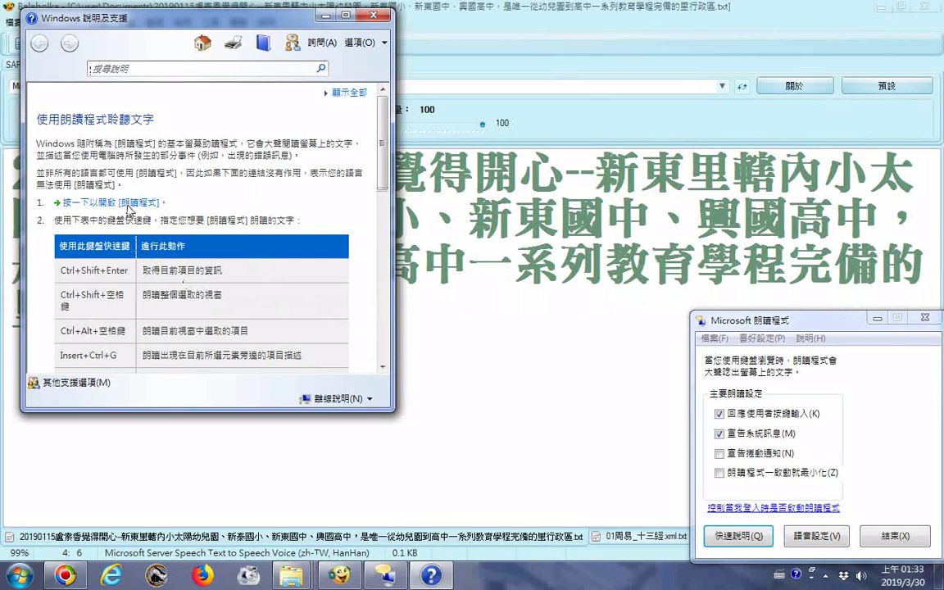
click(383, 341)
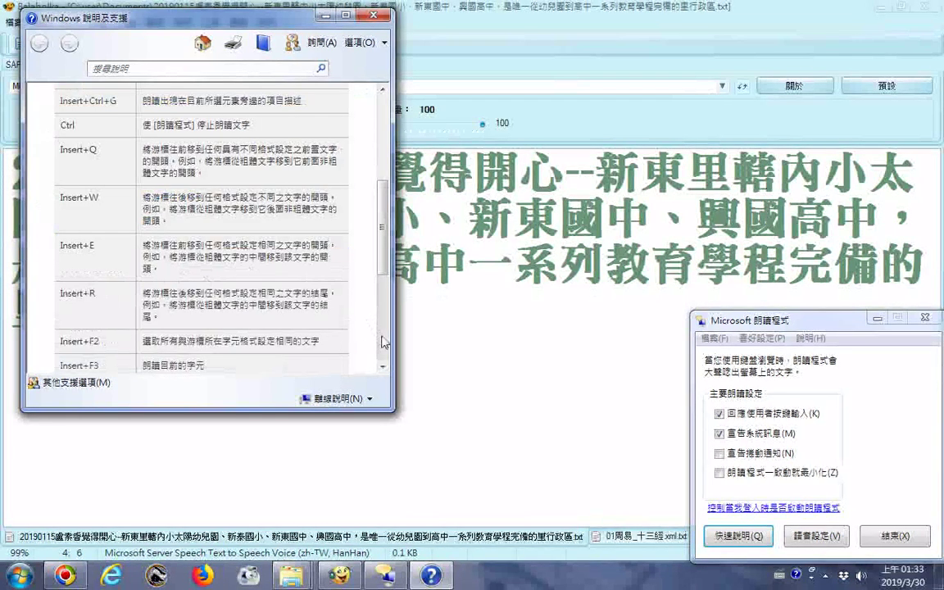
click(383, 341)
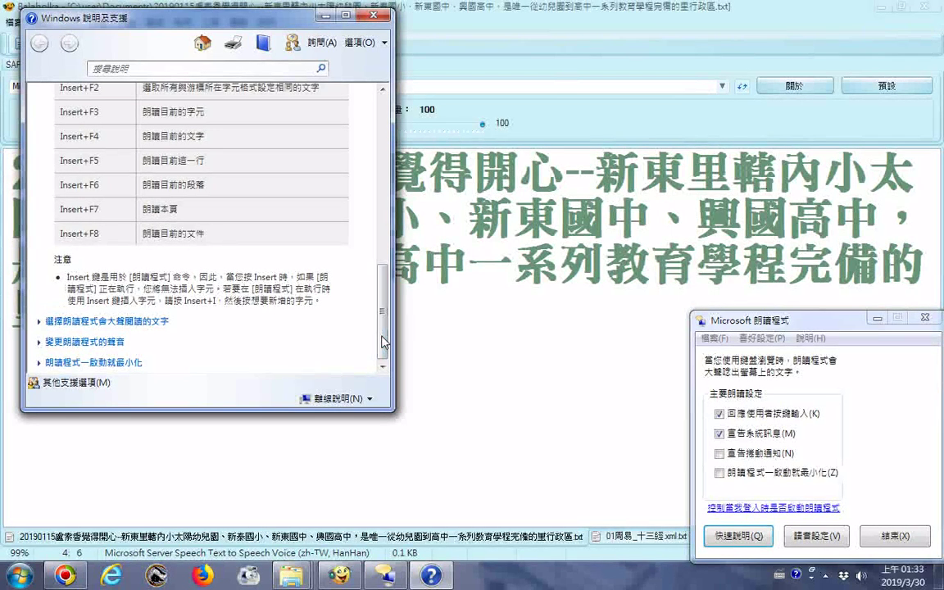
drag(382, 342, 382, 355)
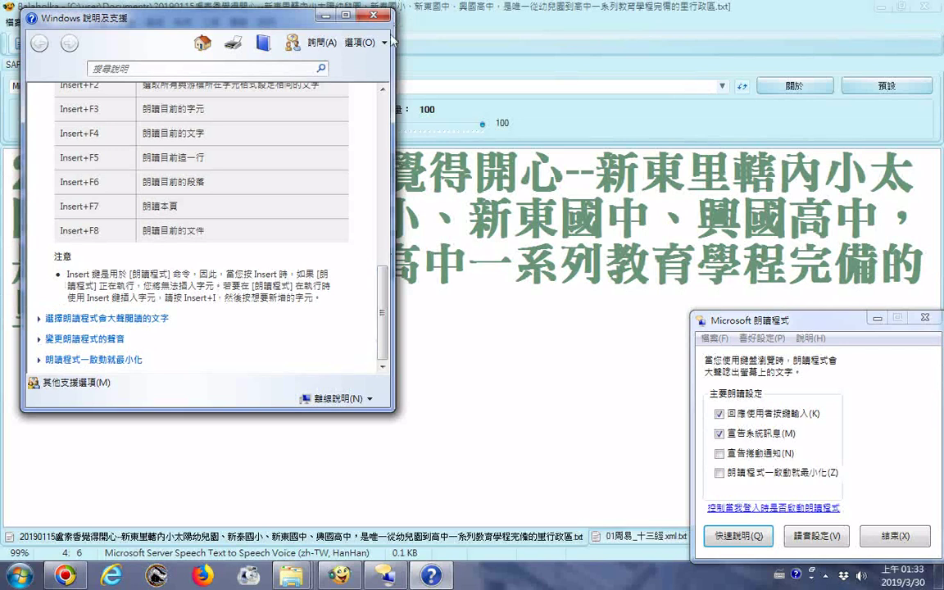
click(376, 16)
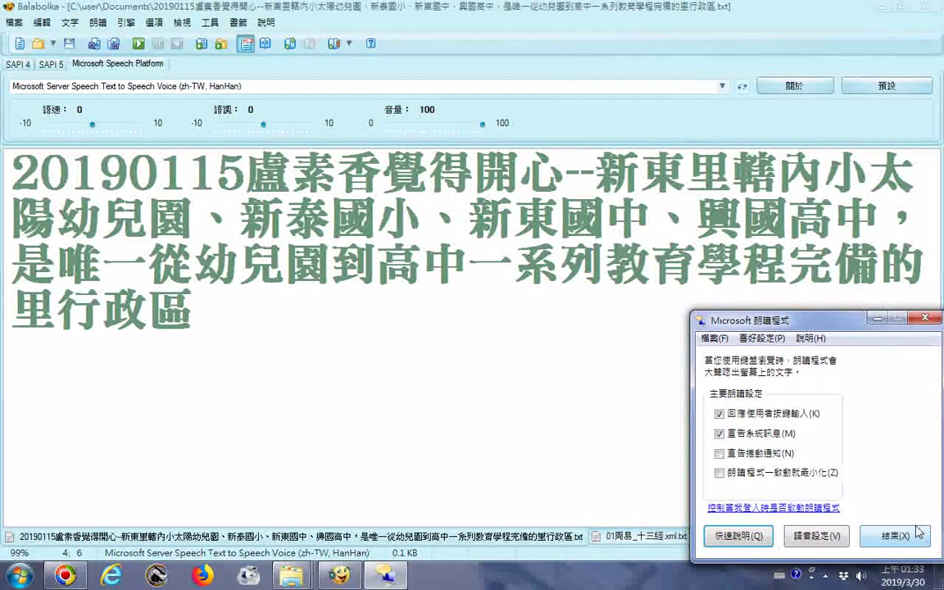
Step: Look over Narrator's preference options and view its version information (關於朗讀程式)
click(711, 341)
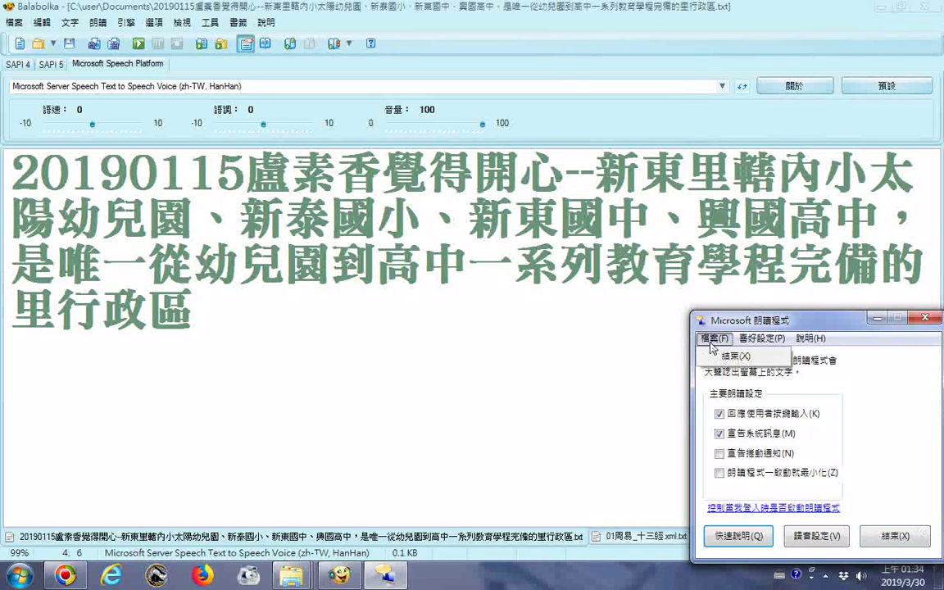
mouse_move(768, 343)
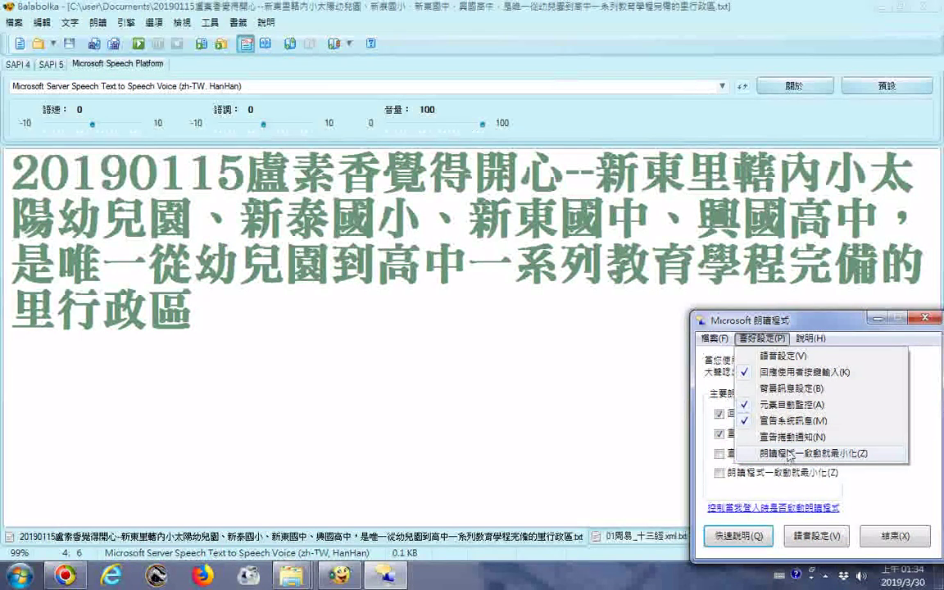
mouse_move(801, 338)
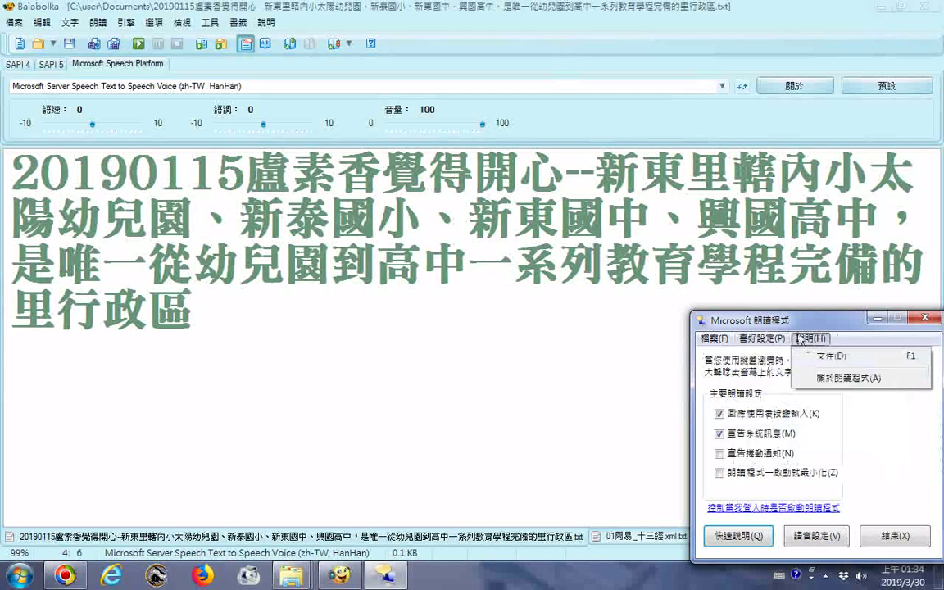
click(850, 380)
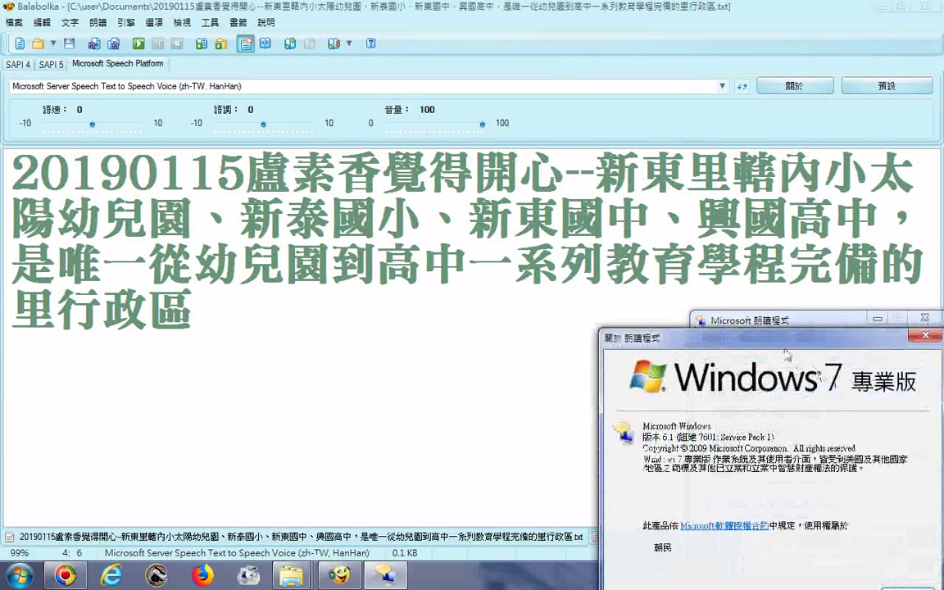
drag(787, 354, 502, 275)
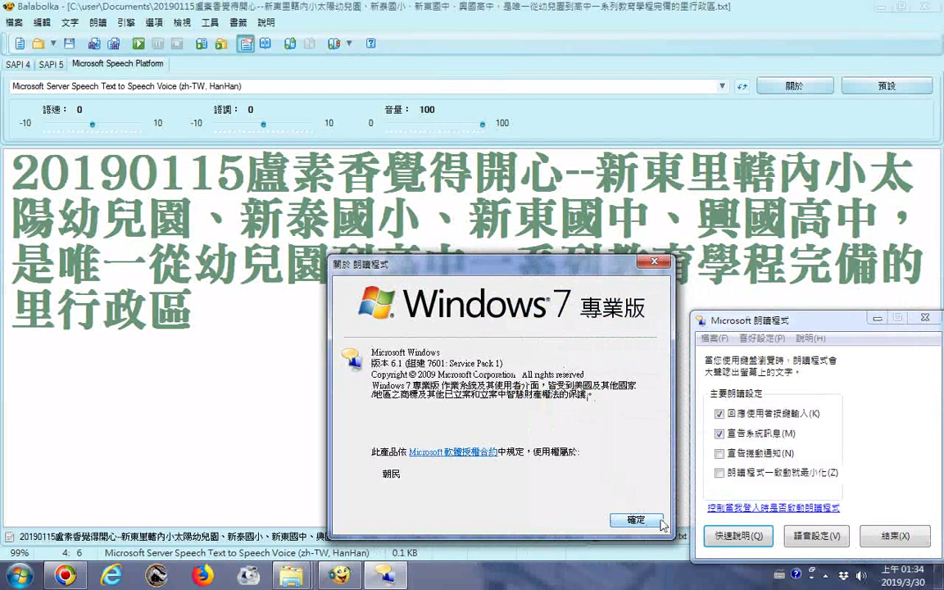
click(620, 517)
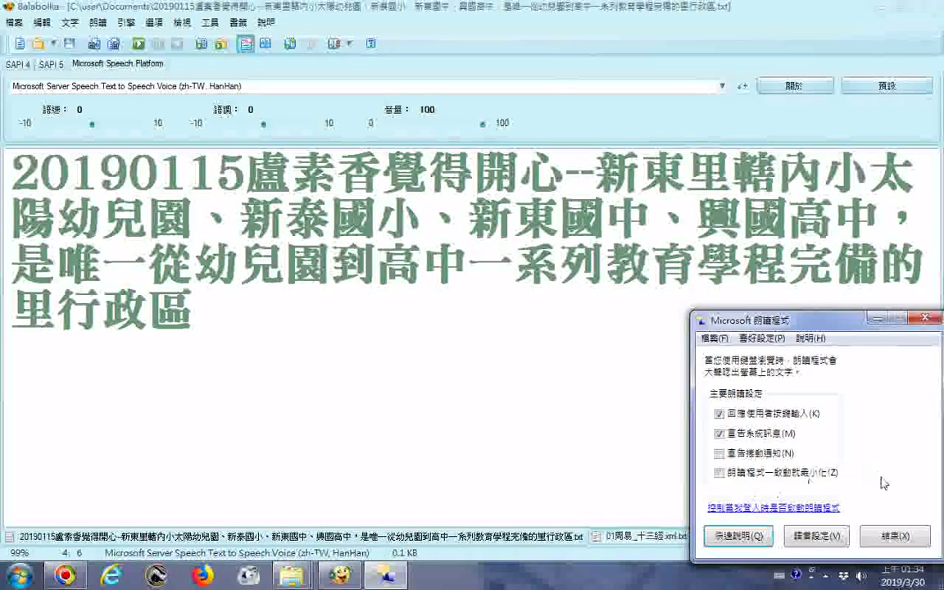
Step: Exit Microsoft Narrator and check the hidden notification-area icons
click(894, 535)
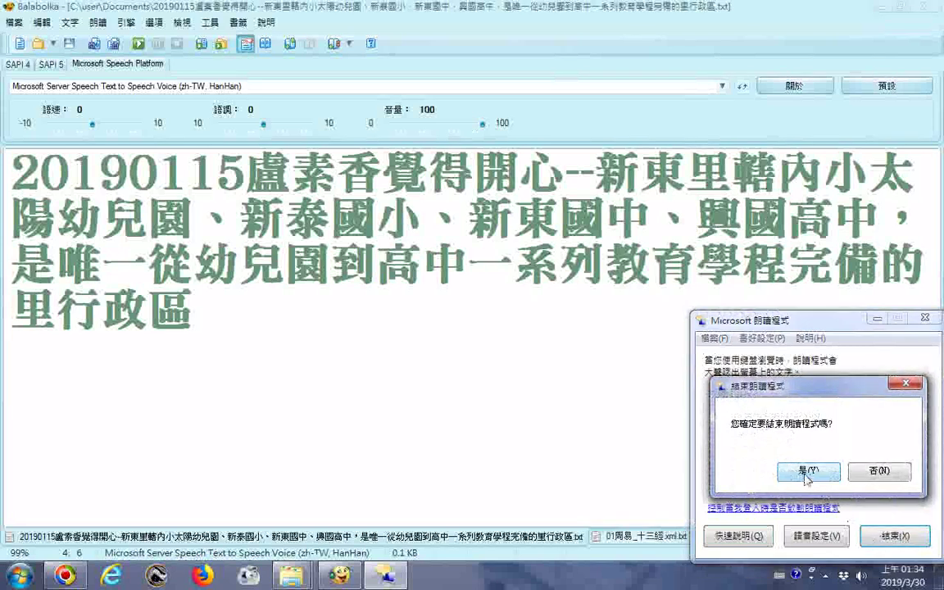
click(807, 473)
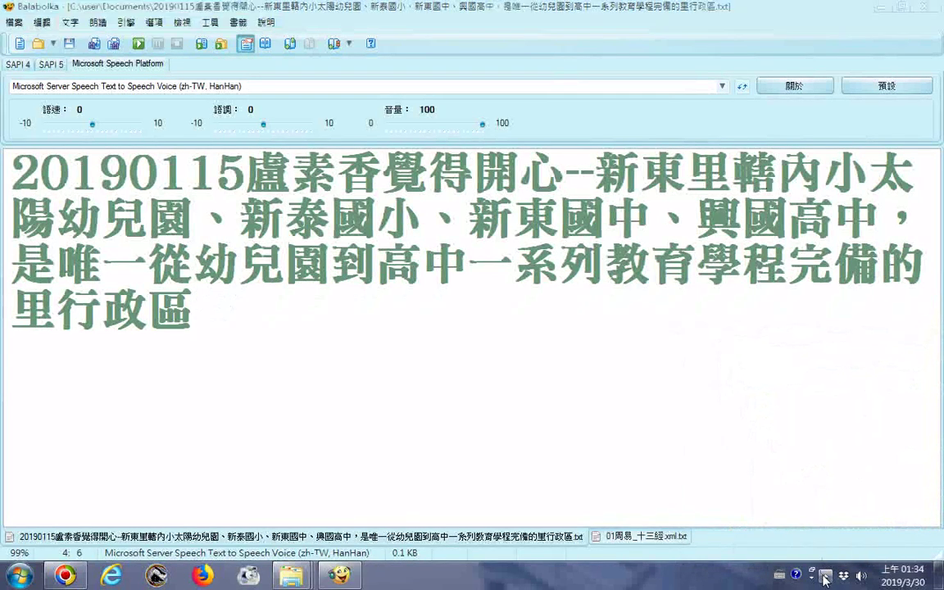
click(825, 577)
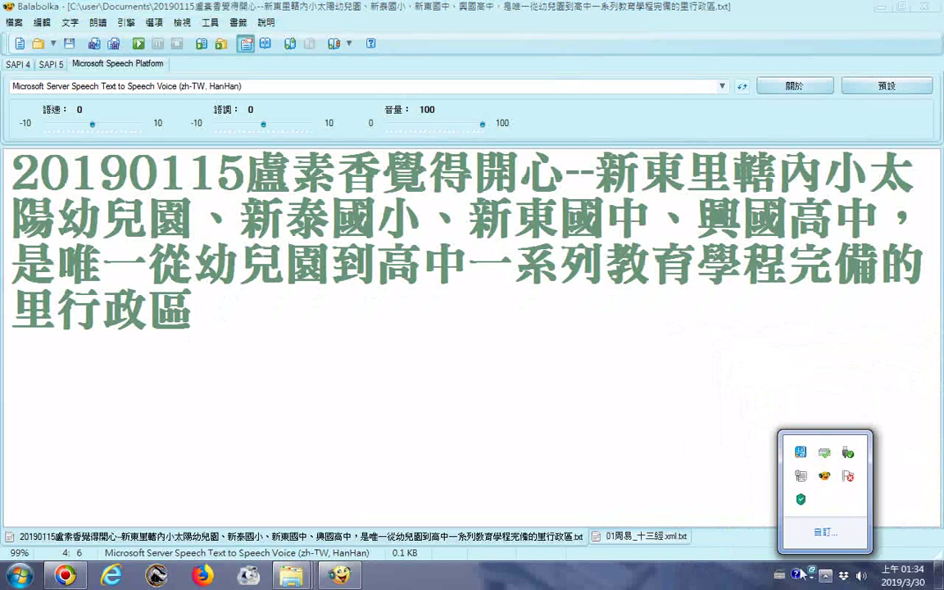
click(558, 571)
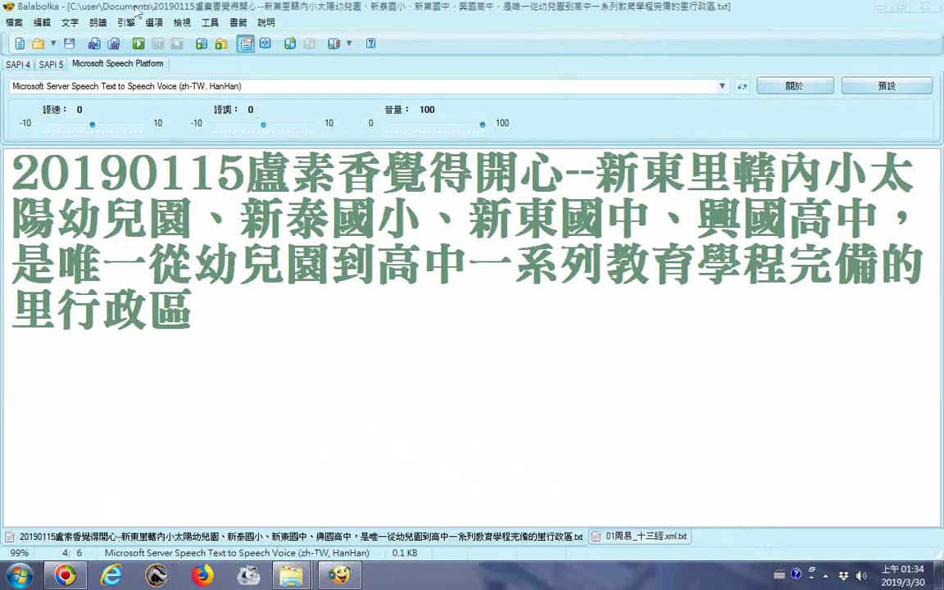
Step: Read the open document aloud with the zh-TW HanHan voice, and again with the Microsoft Server ja-JP Haruka voice
click(137, 44)
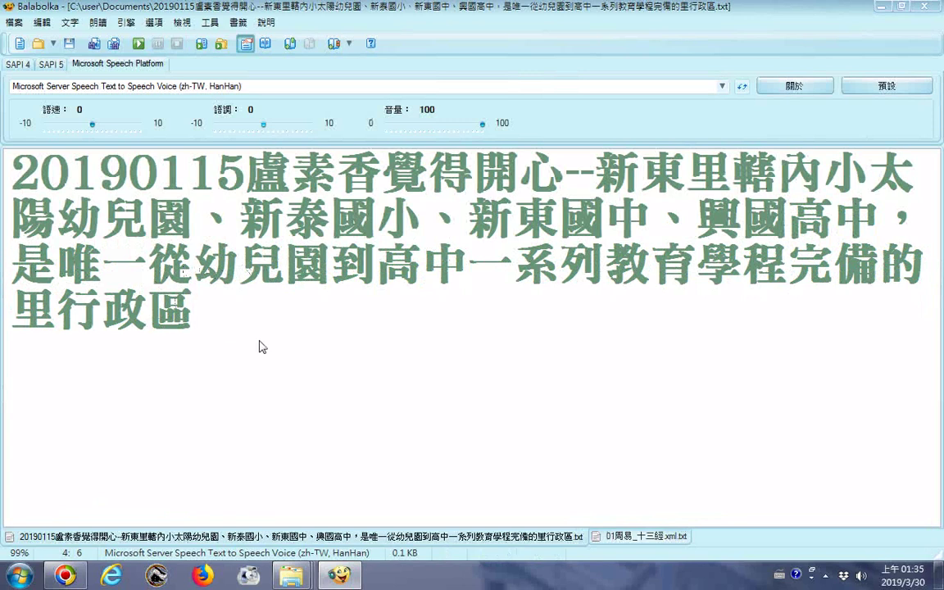
click(247, 87)
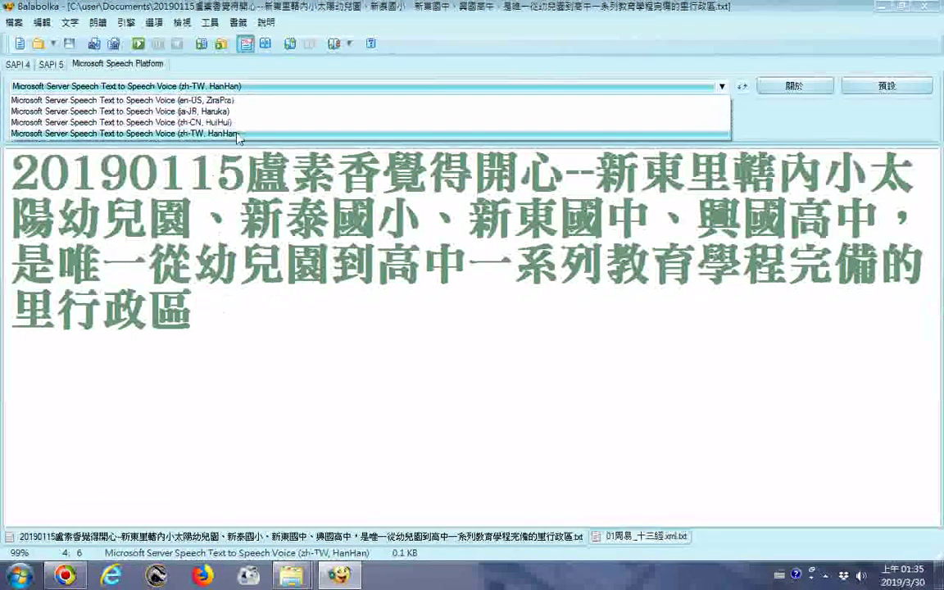
click(202, 113)
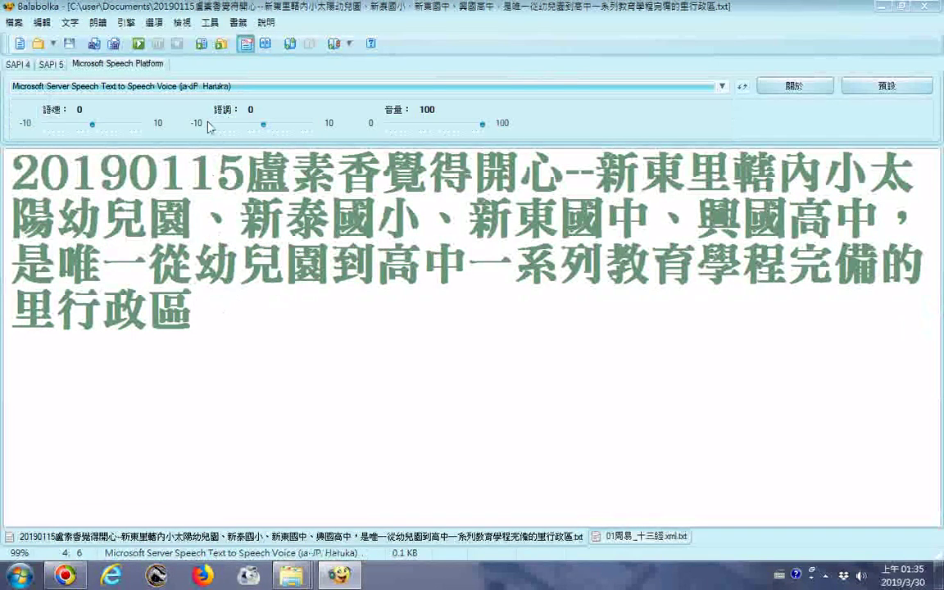
click(139, 43)
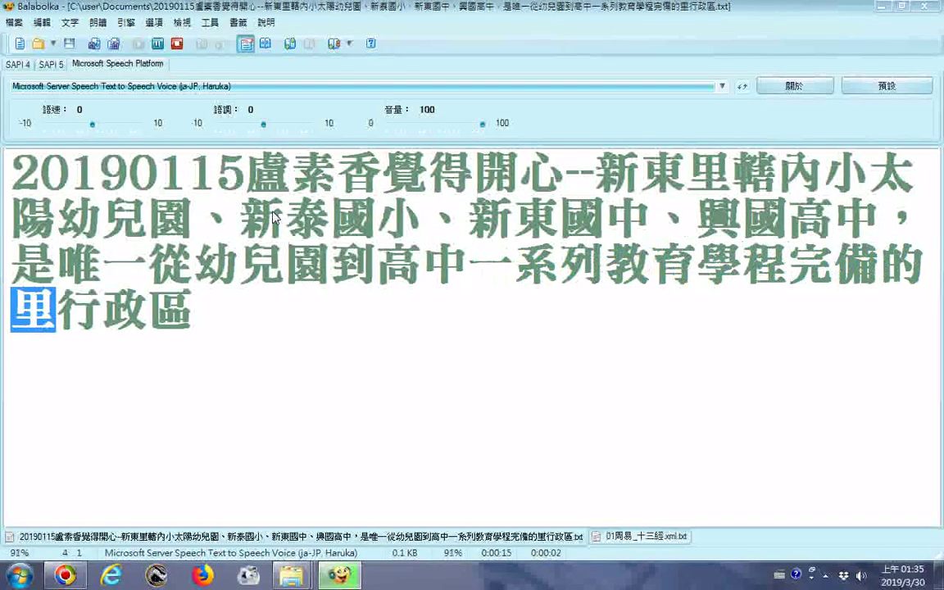
Step: Set the Haruka voice's rate (語速) to -2 and volume (音量) to 95, and read the document aloud again
click(82, 124)
drag(482, 123, 478, 123)
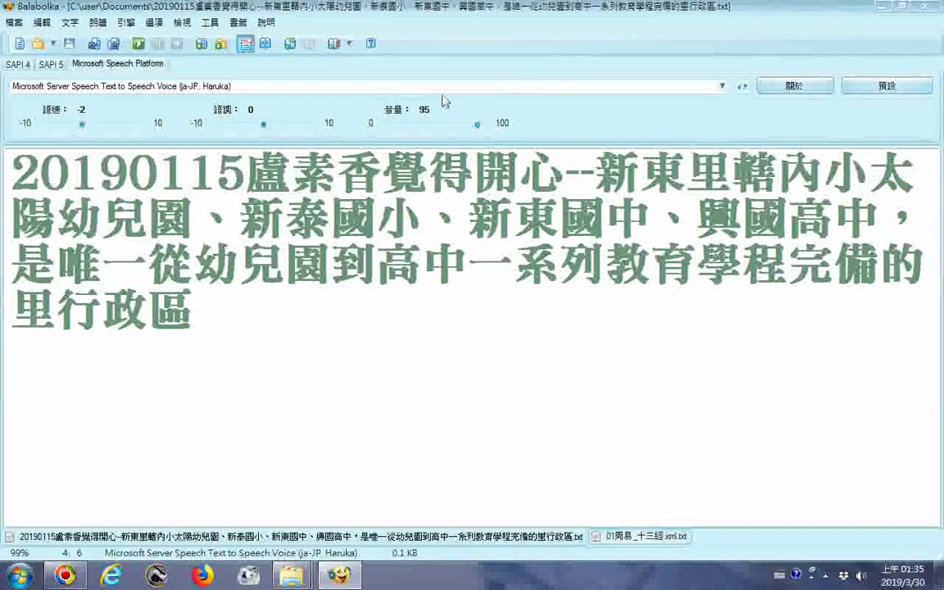
click(138, 44)
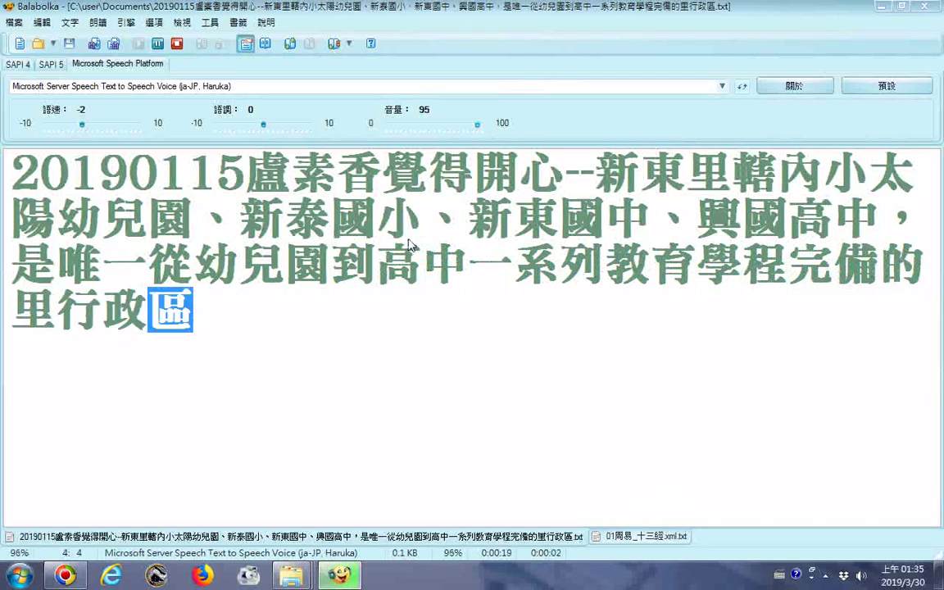
Step: Select the zh-TW HanHan voice and open _漢字相關字詞19289.txt from the personal user folder
click(204, 85)
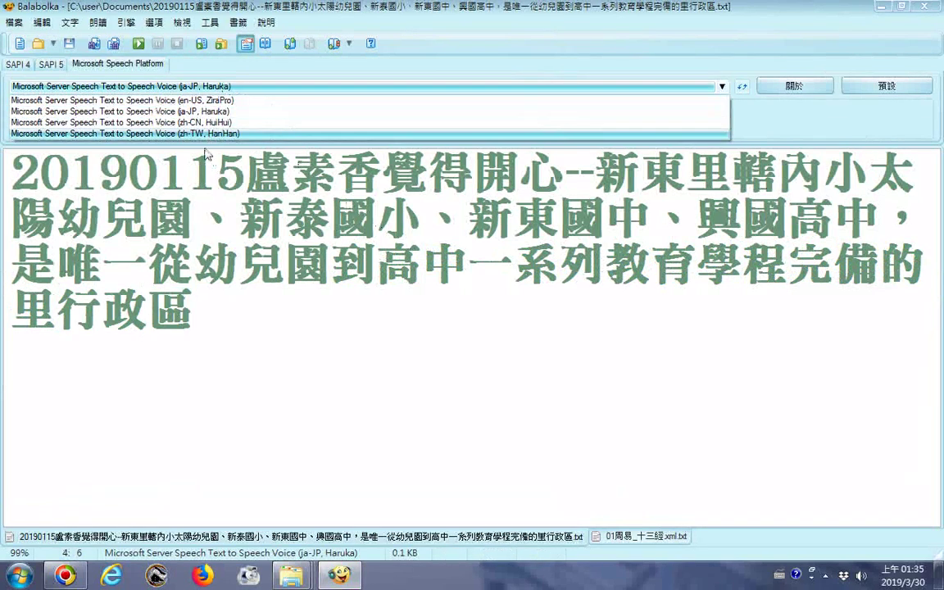
click(205, 133)
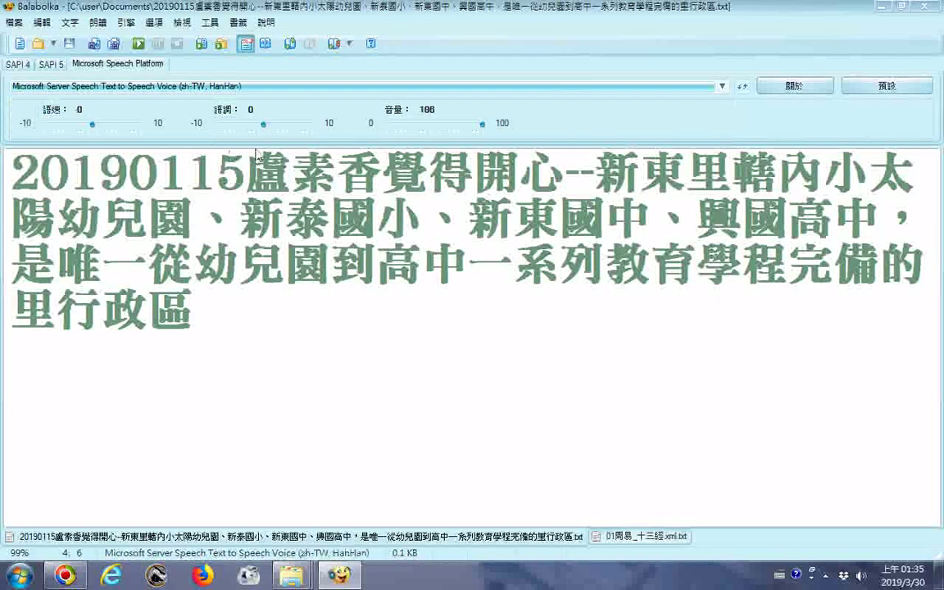
click(39, 46)
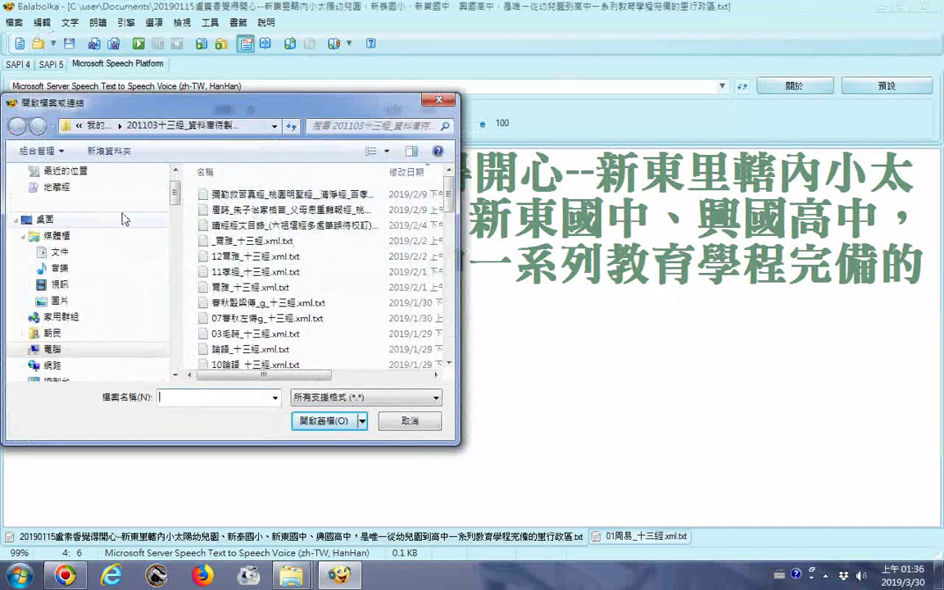
click(74, 336)
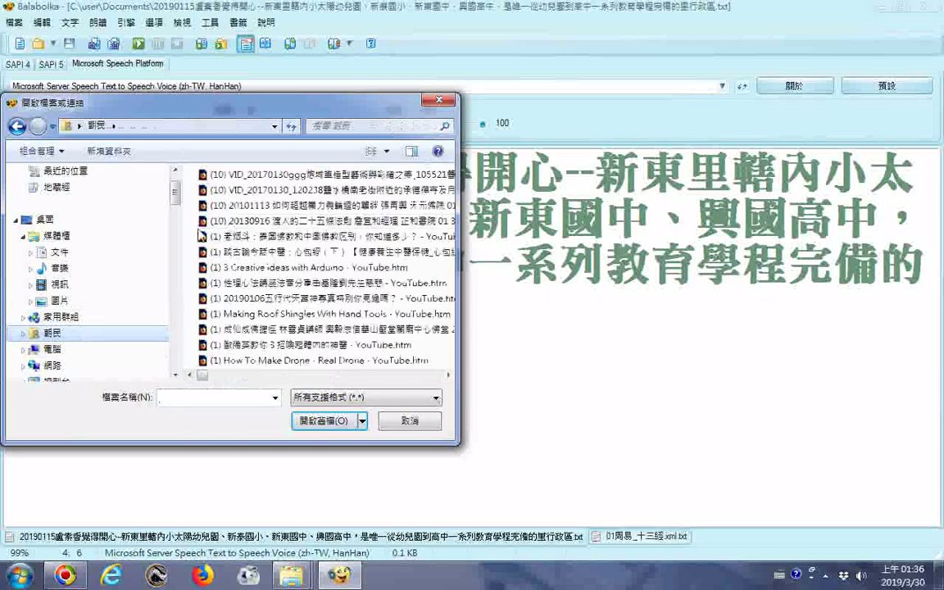
right_click(193, 225)
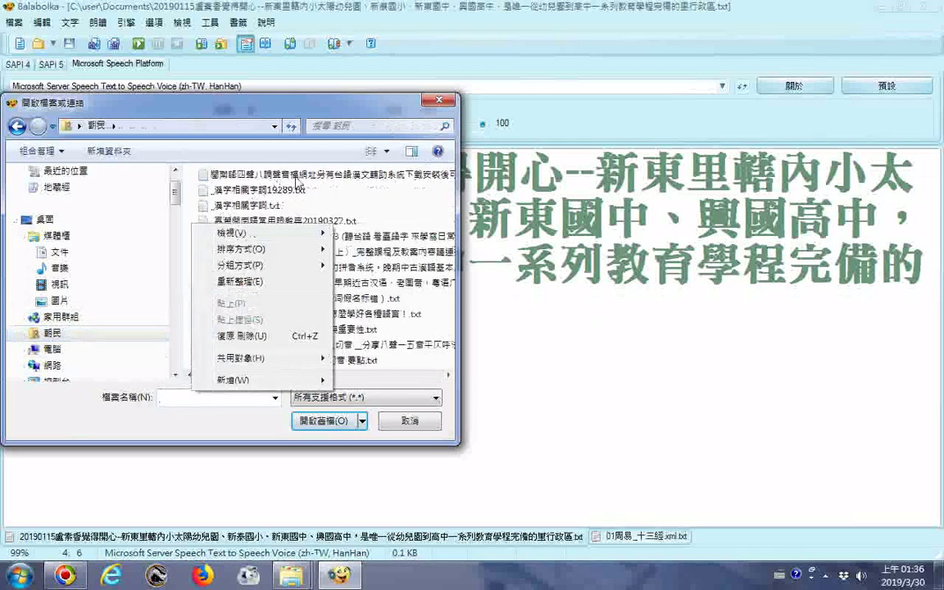
click(288, 192)
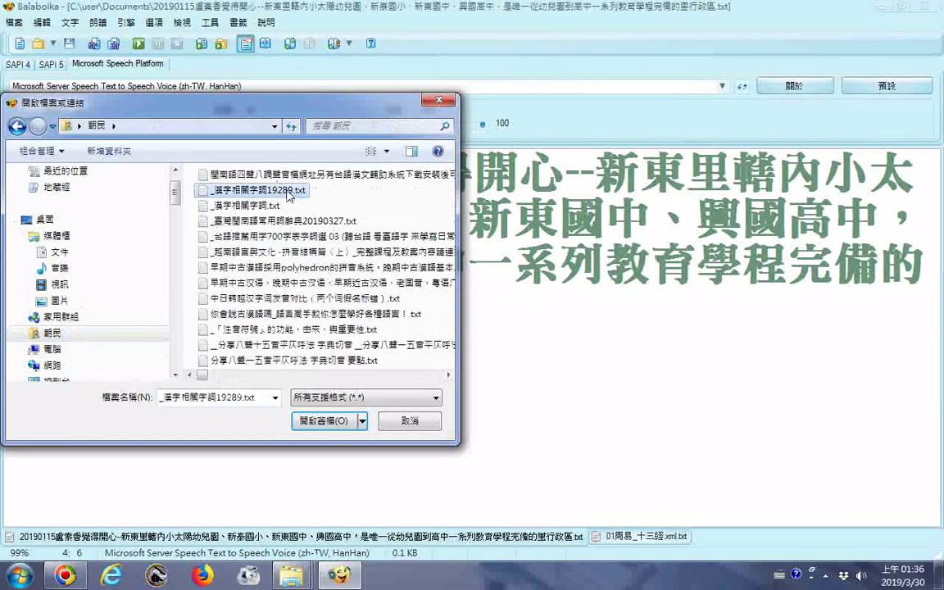
right_click(288, 192)
mouse_move(341, 315)
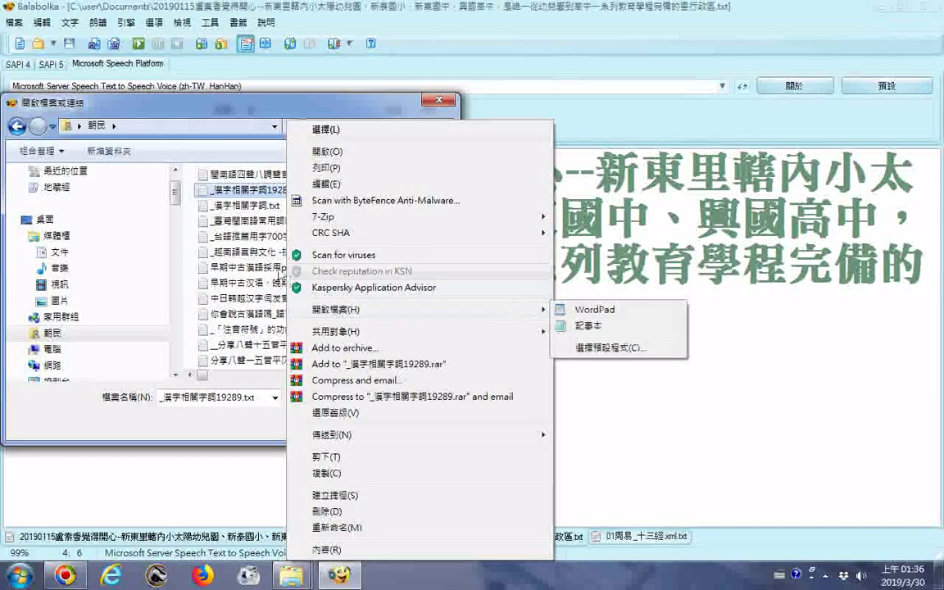
click(212, 430)
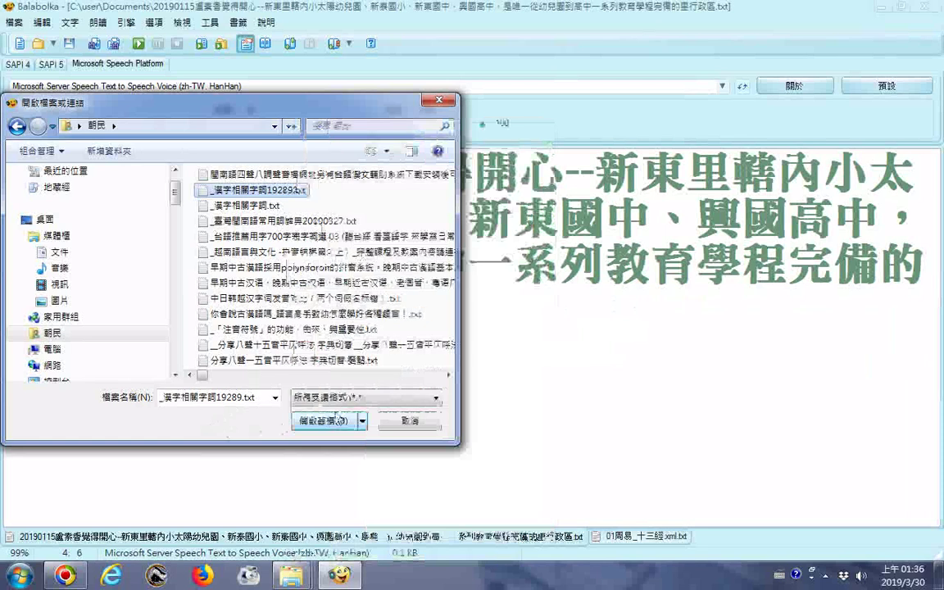
click(332, 421)
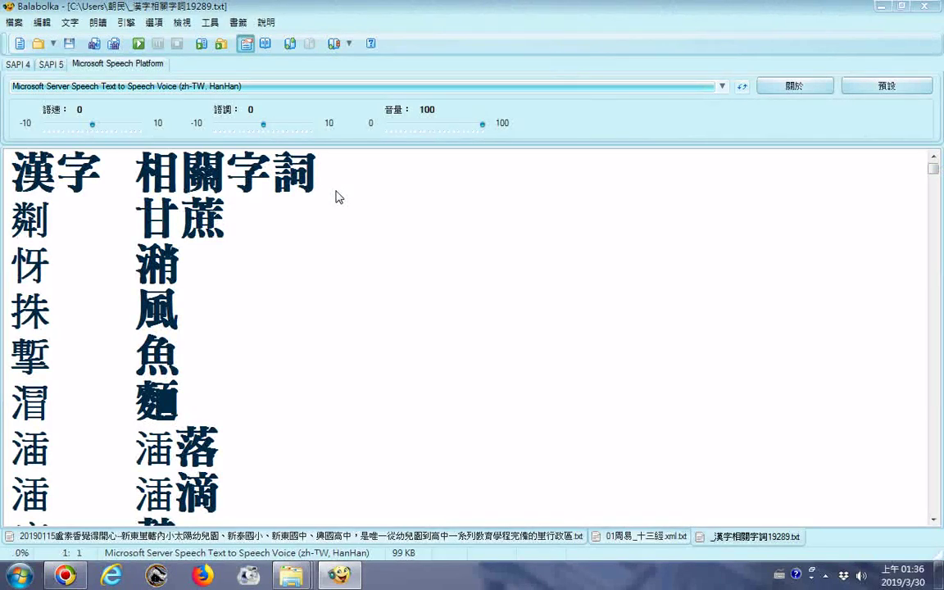
Step: Read the word list aloud, set the HanHan voice's rate (語速) to -2 and volume (音量) to 95, and resume reading before pausing
click(138, 44)
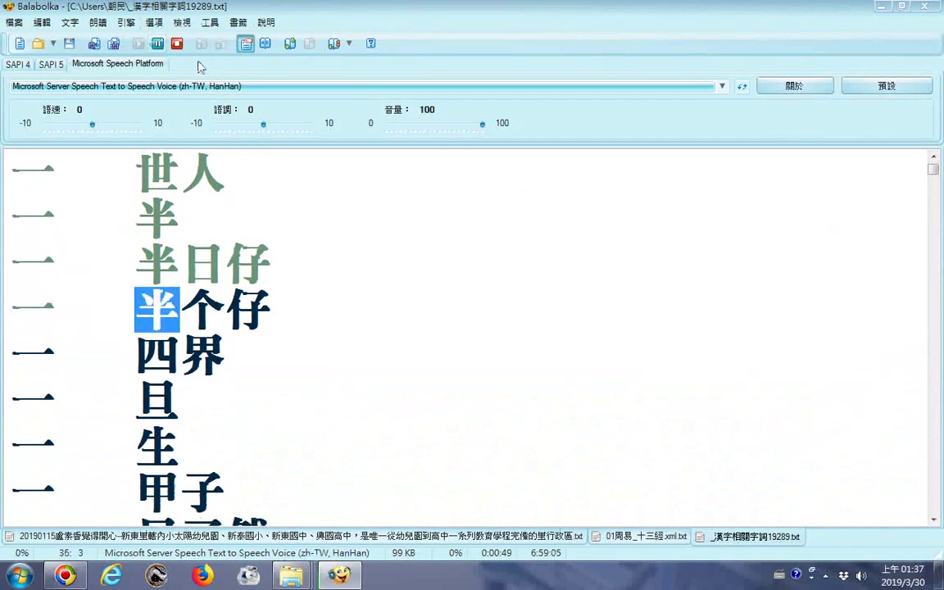
click(157, 43)
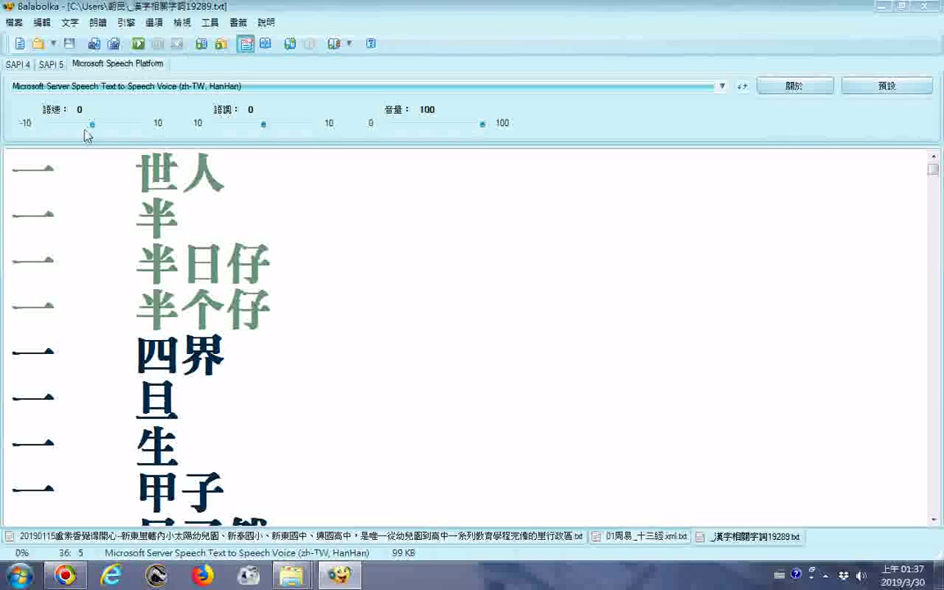
click(84, 128)
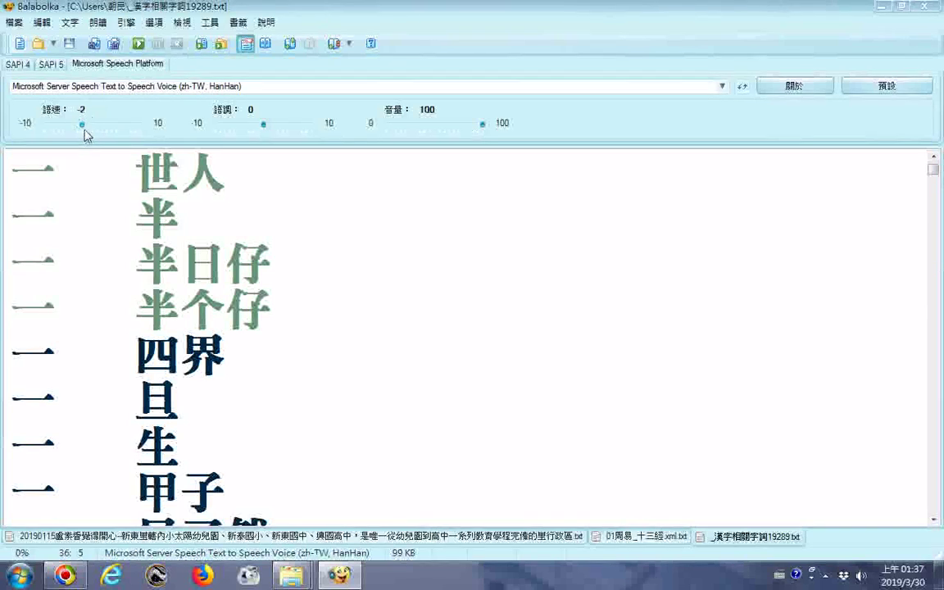
click(477, 128)
click(99, 23)
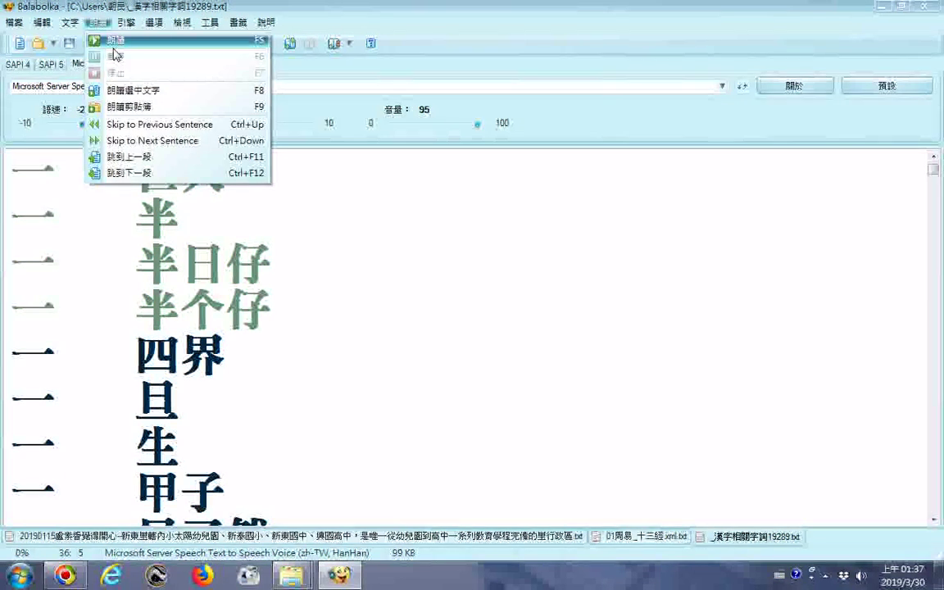
click(115, 43)
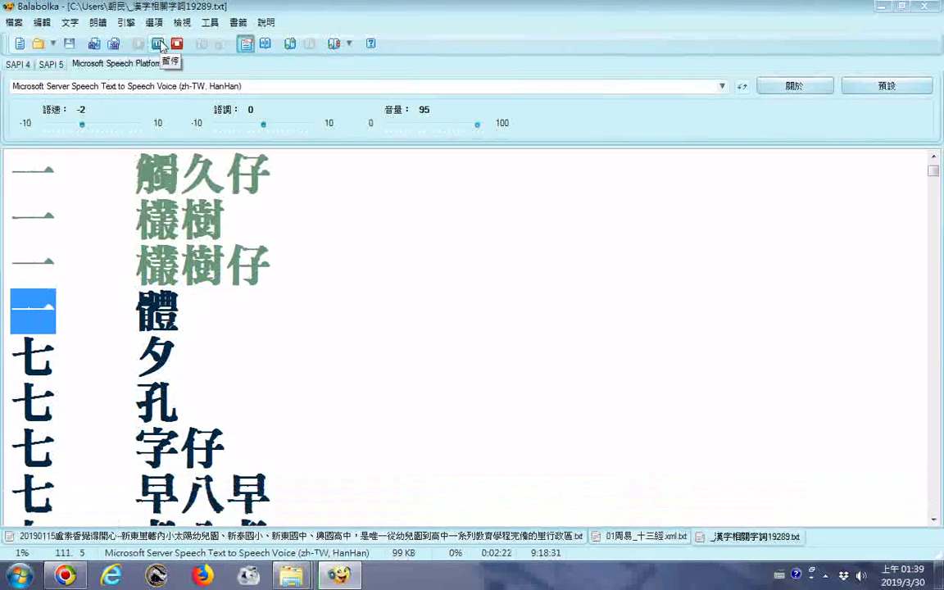
click(159, 45)
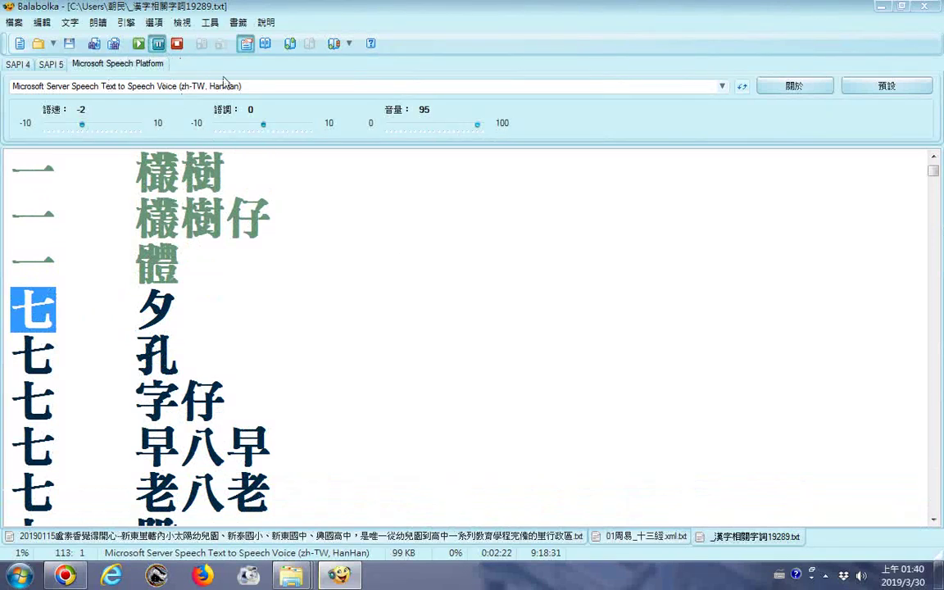
Step: Stop the reading and add an empty pair of parentheses after 相關字詞 in the document's first line
click(354, 207)
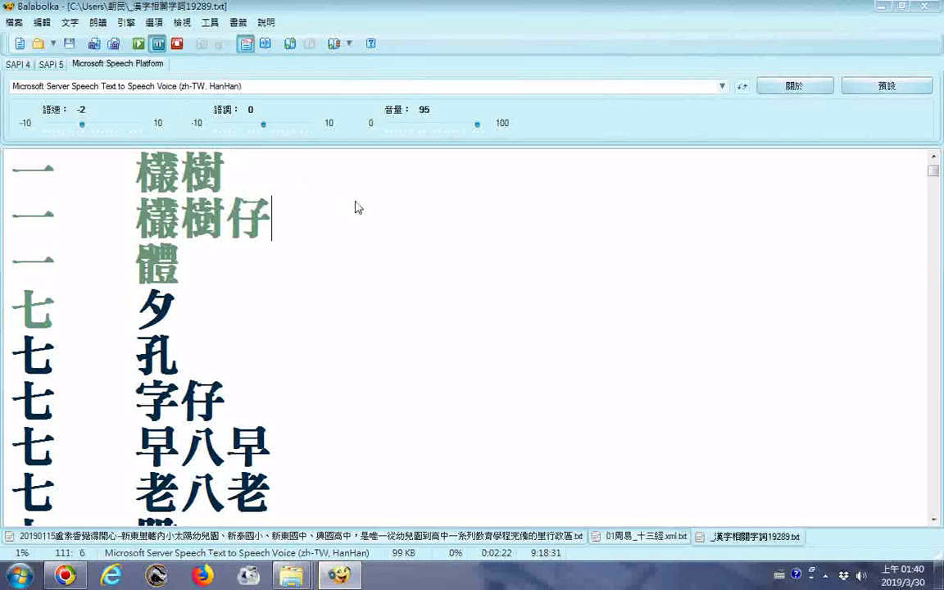
key(ctrl+Home)
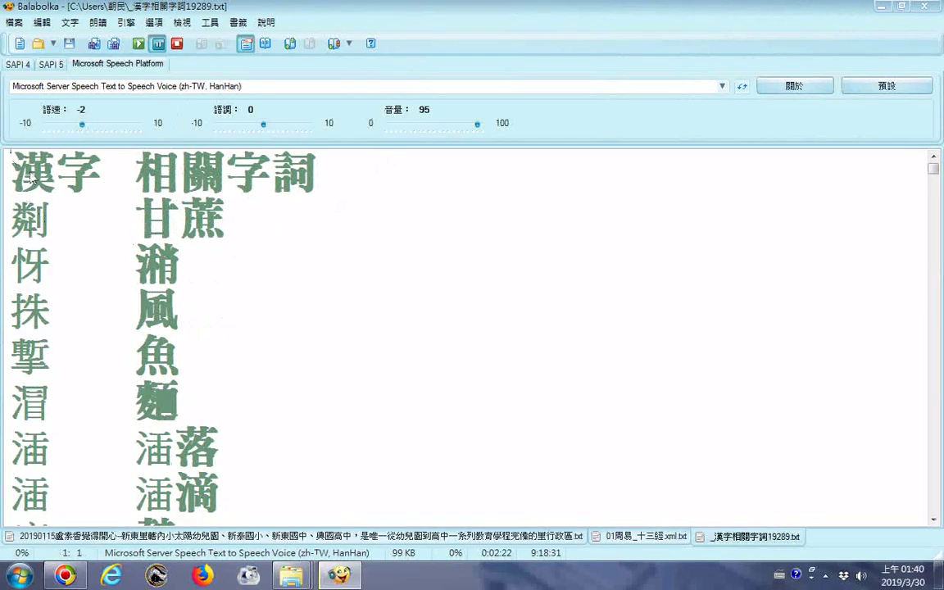
click(107, 177)
click(354, 172)
click(177, 43)
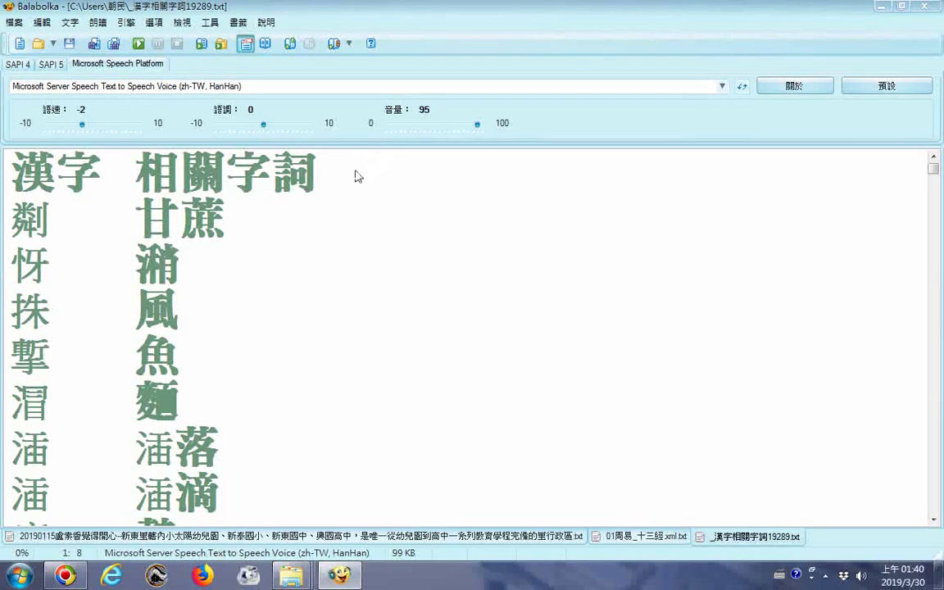
text(*&)
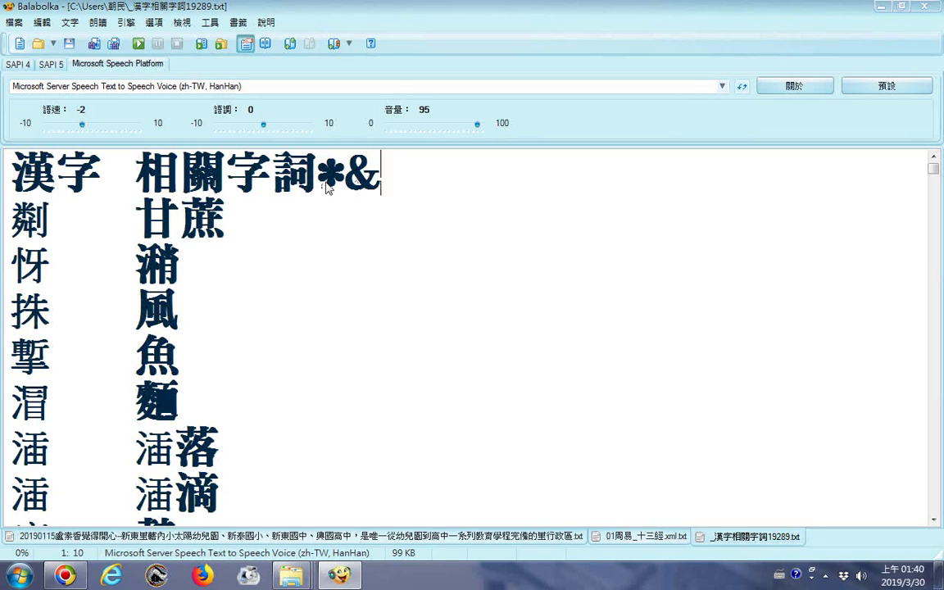
drag(316, 174, 391, 177)
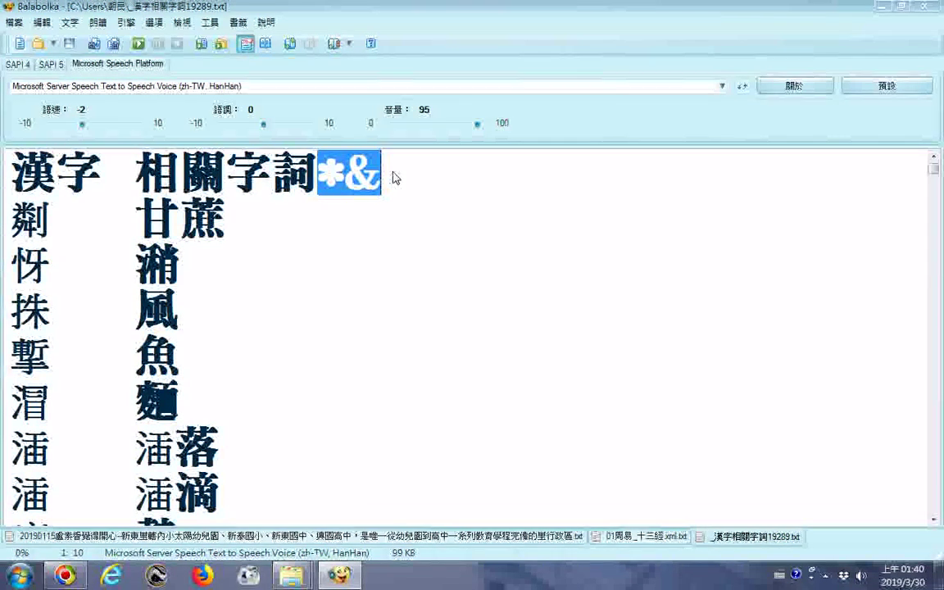
text(())
key(Left)
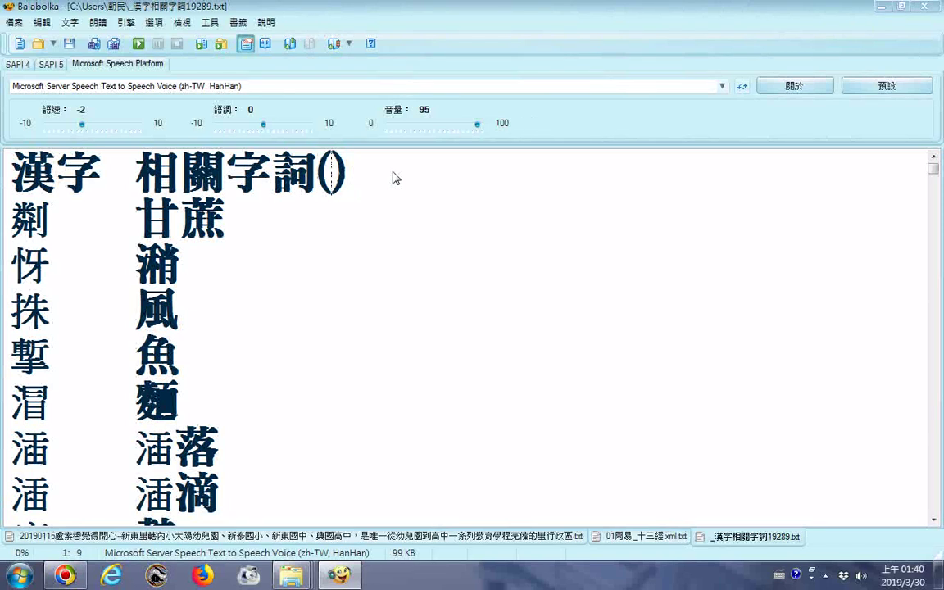
Step: Switch to Chinese input and enter 從閩南語輸入法 inside the parentheses on the first line
key(ctrl+space)
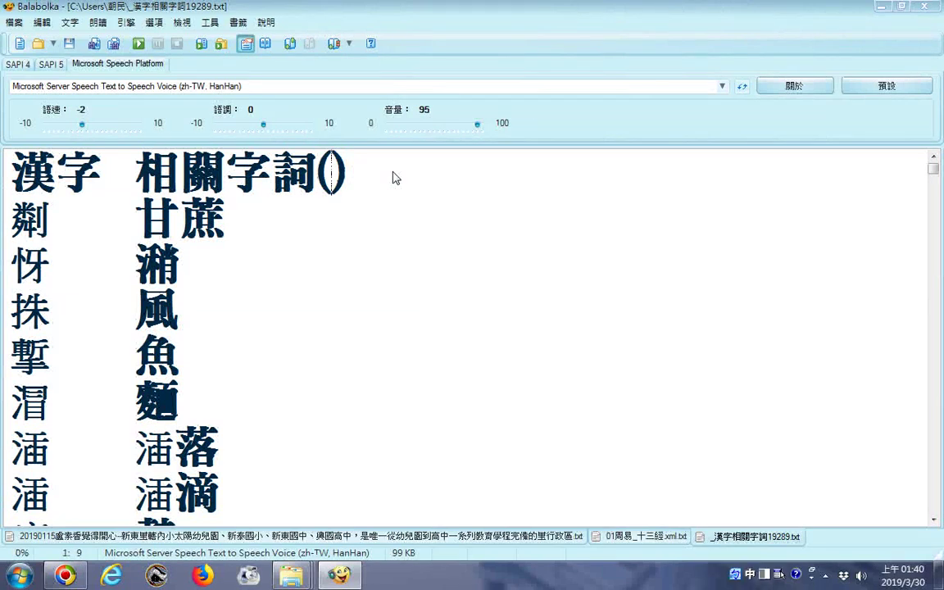
text(ㄘㄨㄥ)
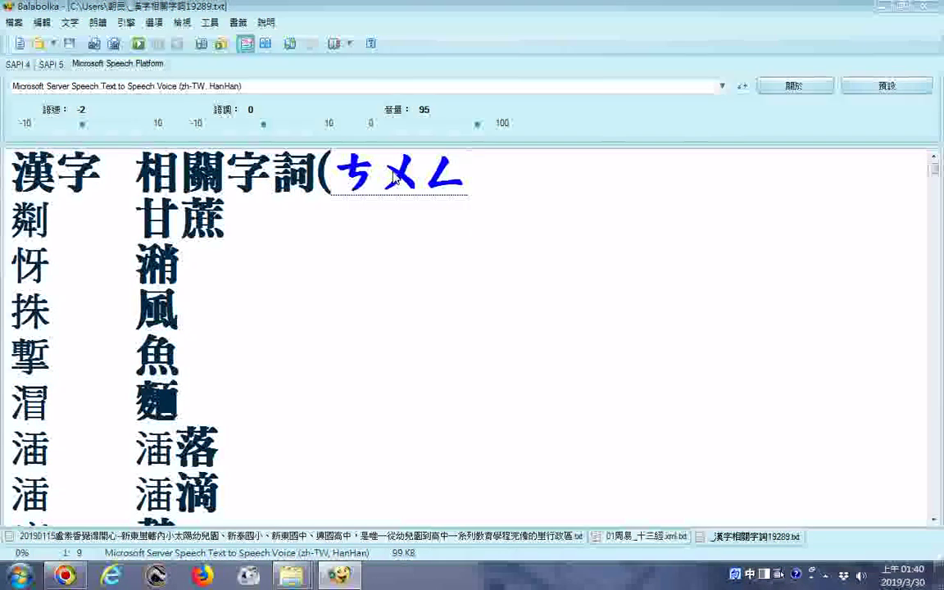
text(6)
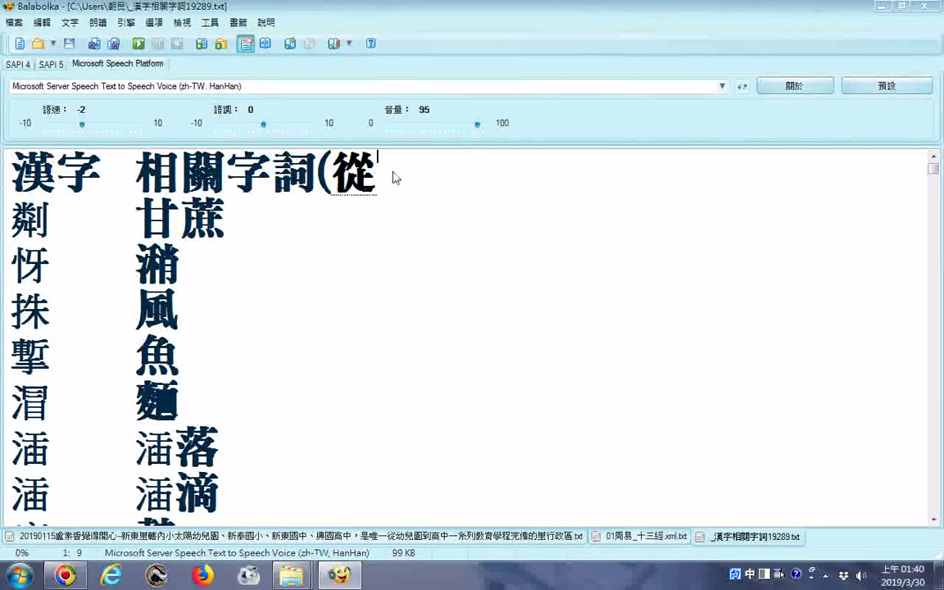
text(ㄇㄧㄣ3)
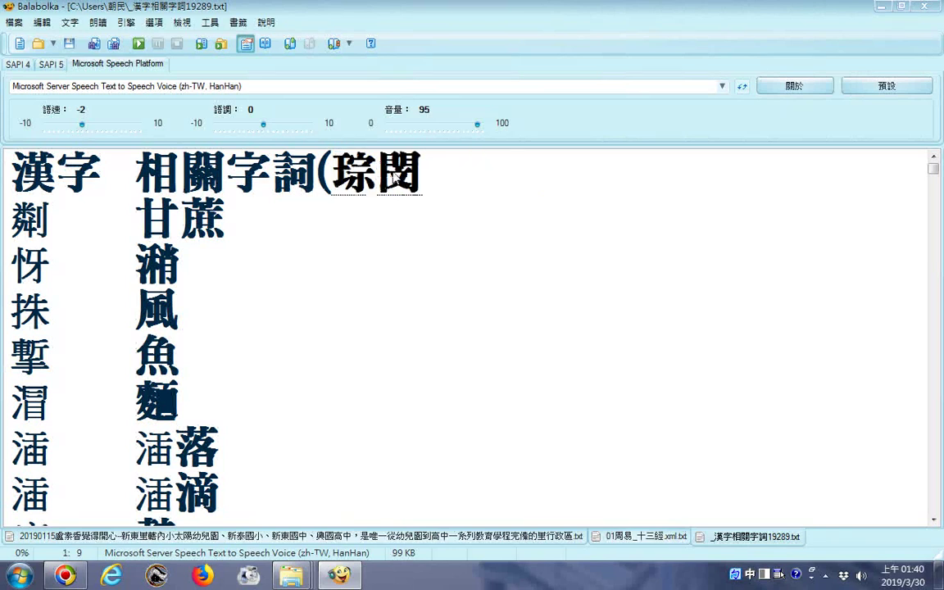
text(ㄋ)
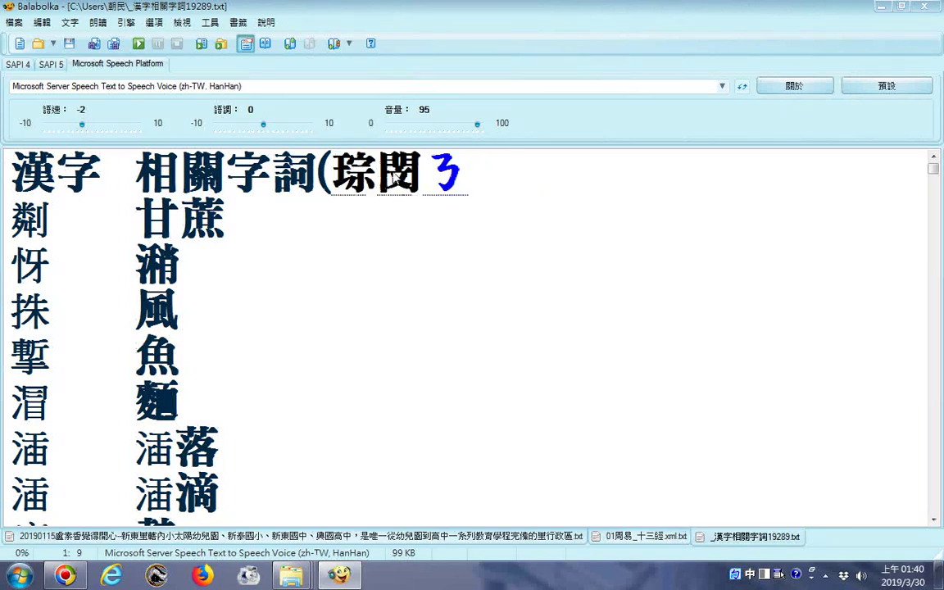
text(ㄢ6)
text(ㄩ)
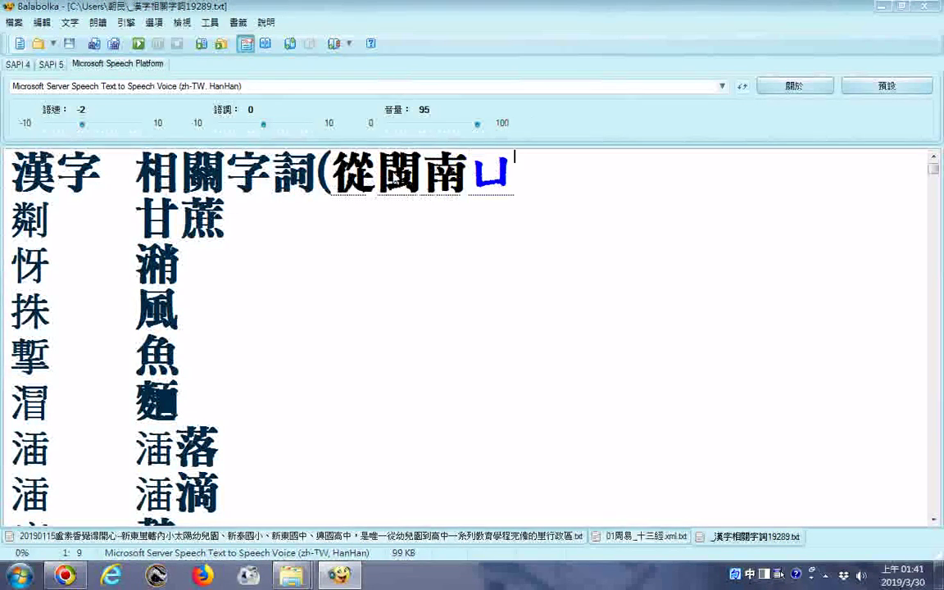
text(3ㄕㄨ)
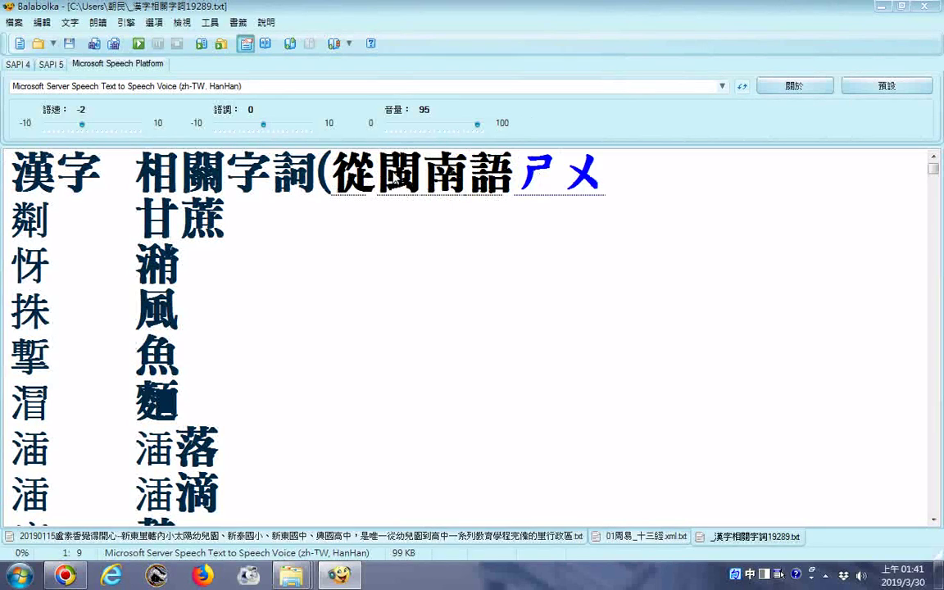
key(space)
text(ㄖㄨ4)
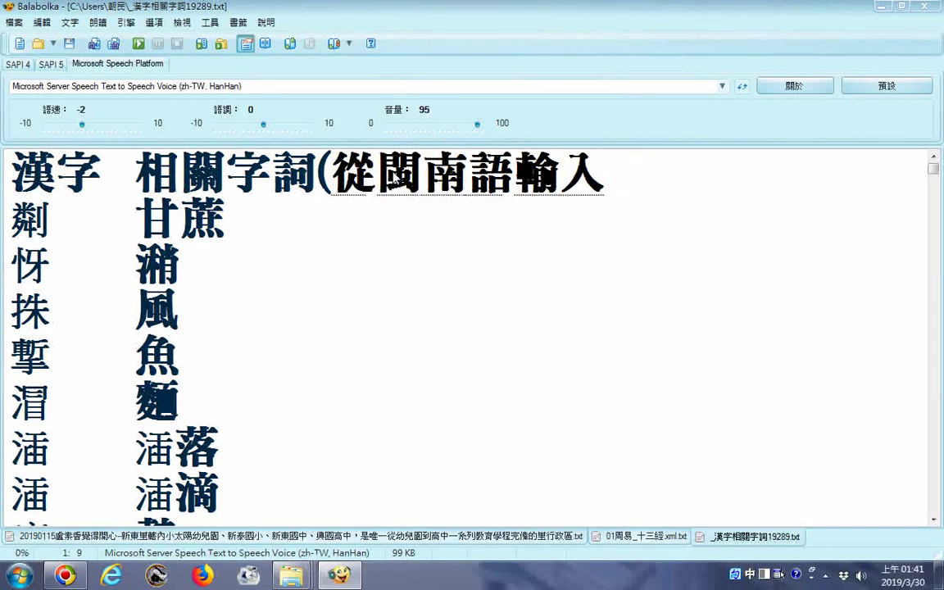
text(ㄈㄚ3)
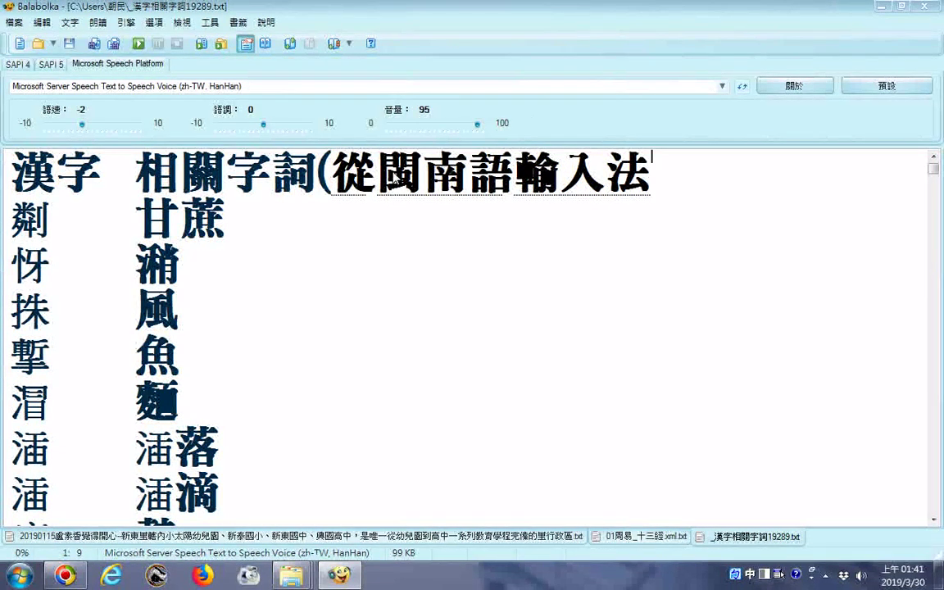
Step: Continue the parenthetical note in the first line by entering 資料庫 after 輸入法
text(ㄗ)
key(space)
text(ㄌㄧ)
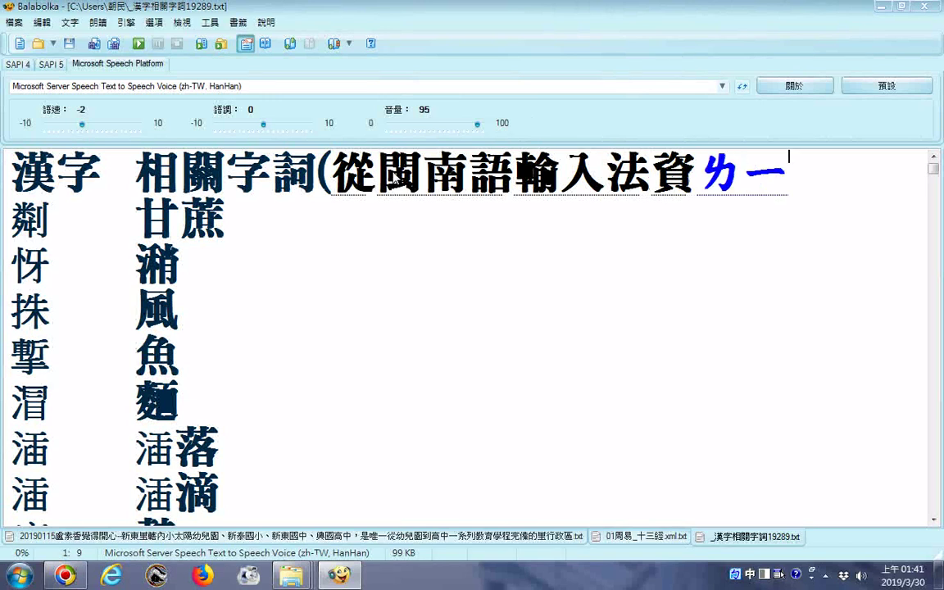
text(ㄠ4ㄎ)
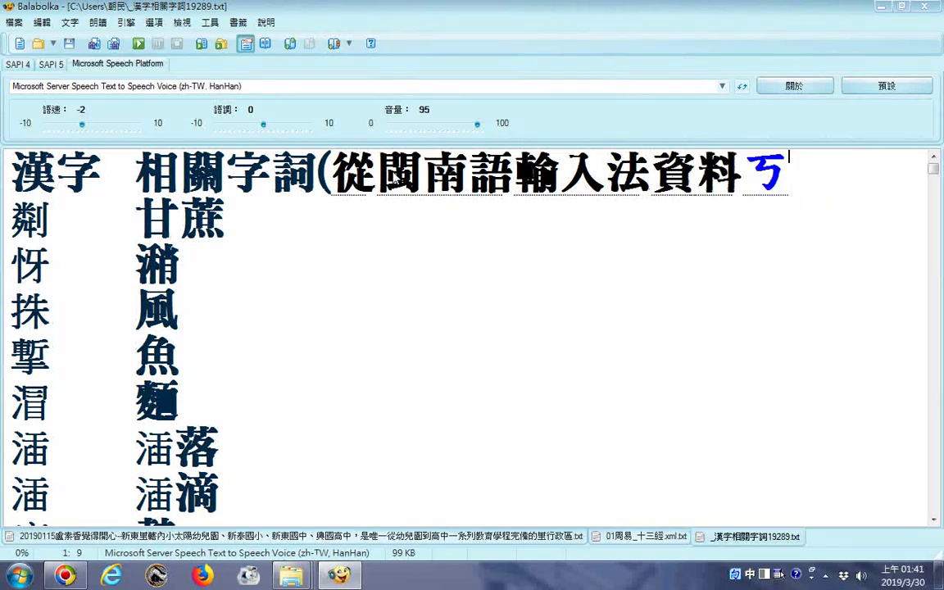
text(ㄨ)
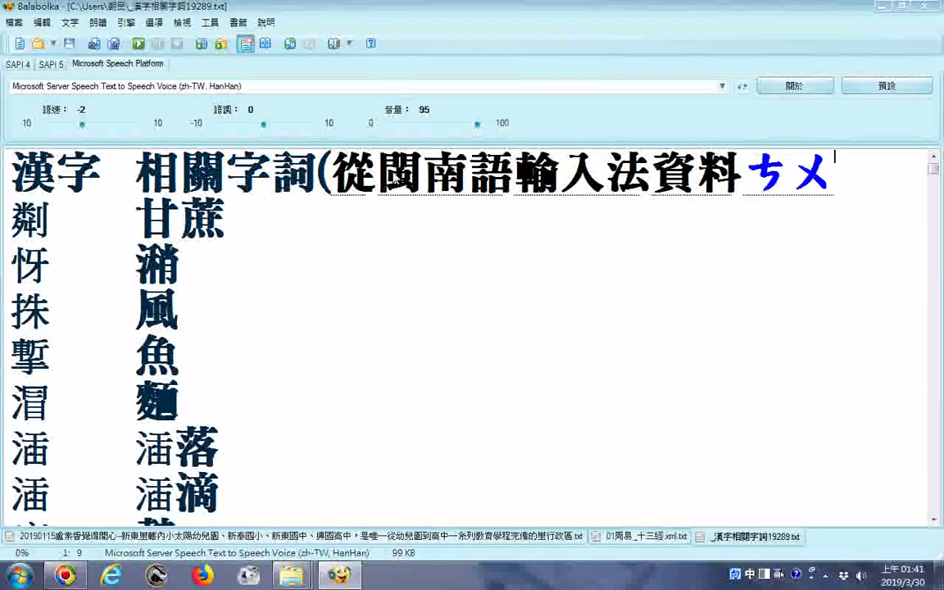
key(BackSpace)
key(BackSpace)
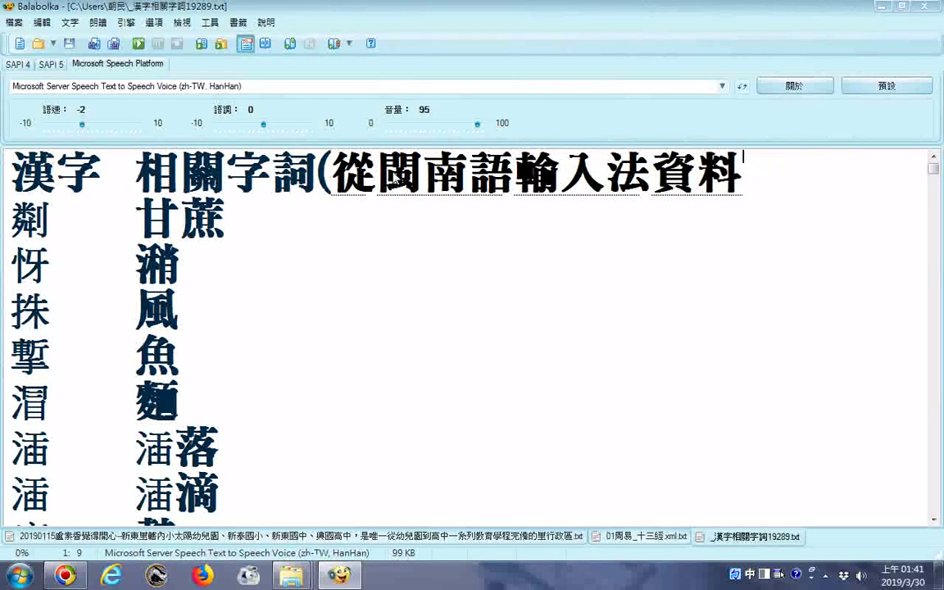
text(ㄎㄨ3)
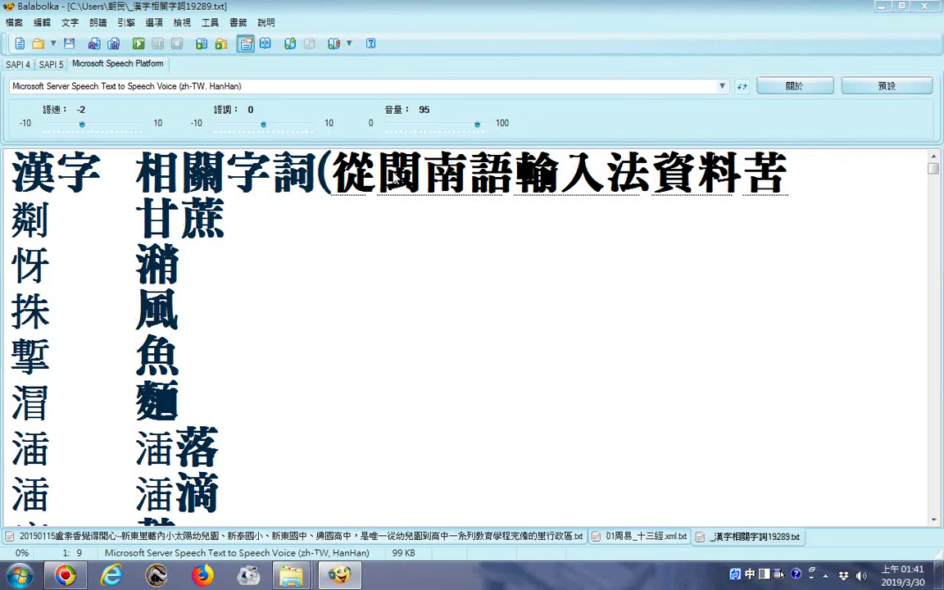
key(BackSpace)
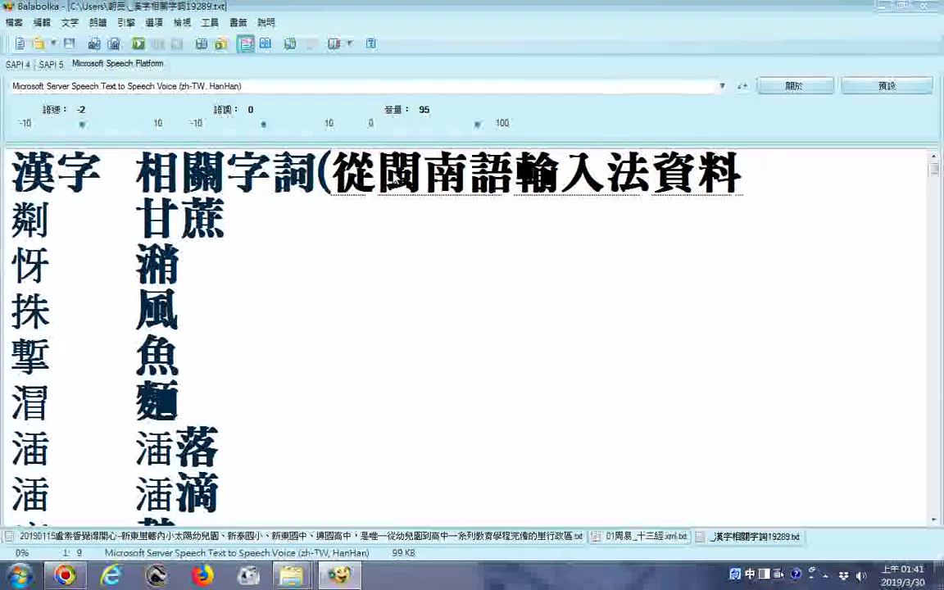
text(ㄎㄨ)
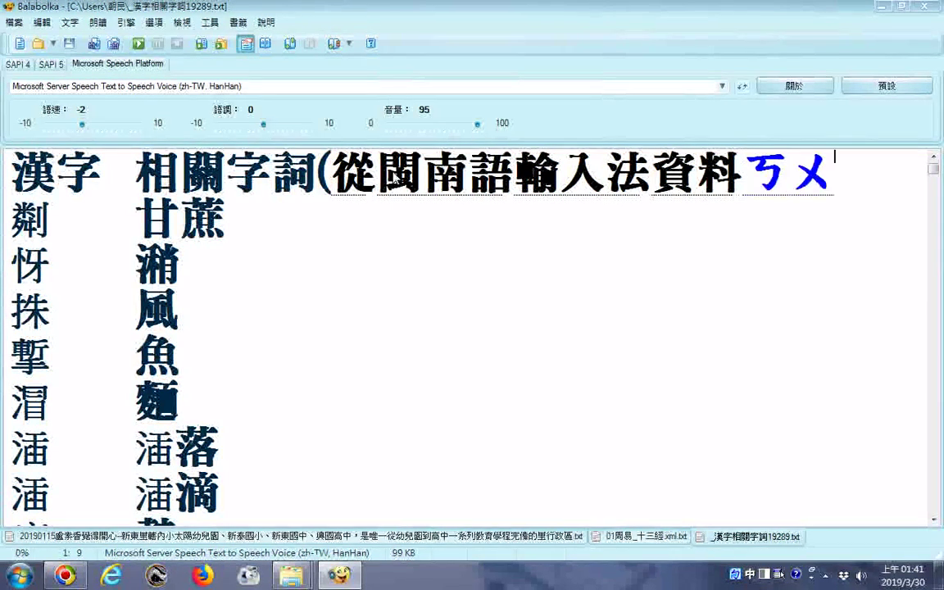
text(4)
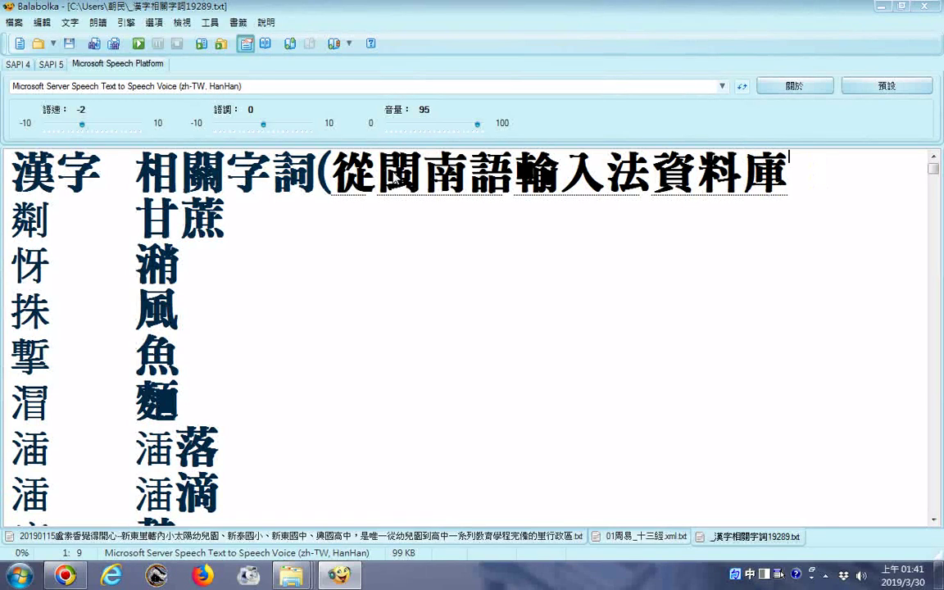
Step: Complete the first line's parenthetical note with 匯出 after 資料庫, leaving out the trial ending 者
text(ㄏㄨㄟ4)
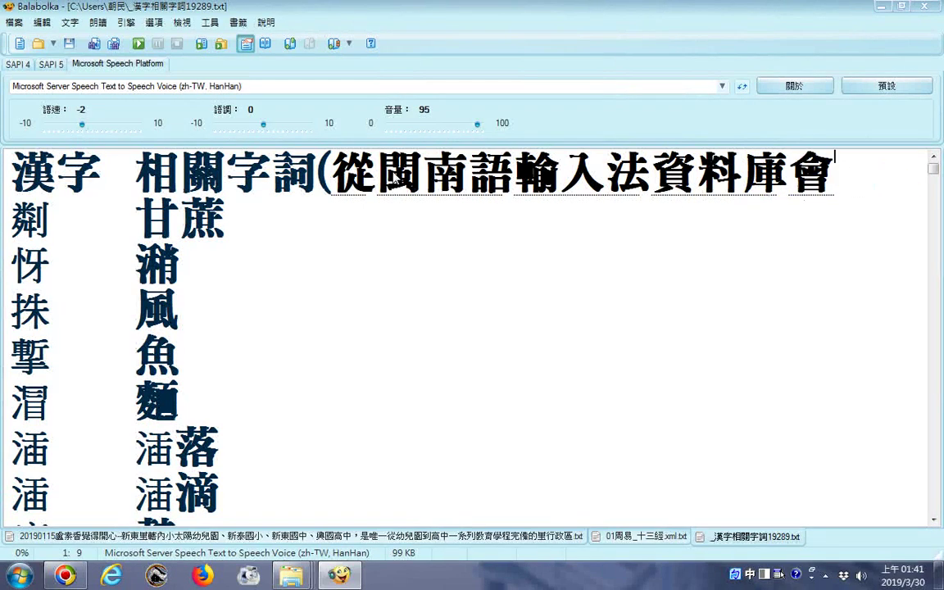
text(ㄔㄨ)
key(space)
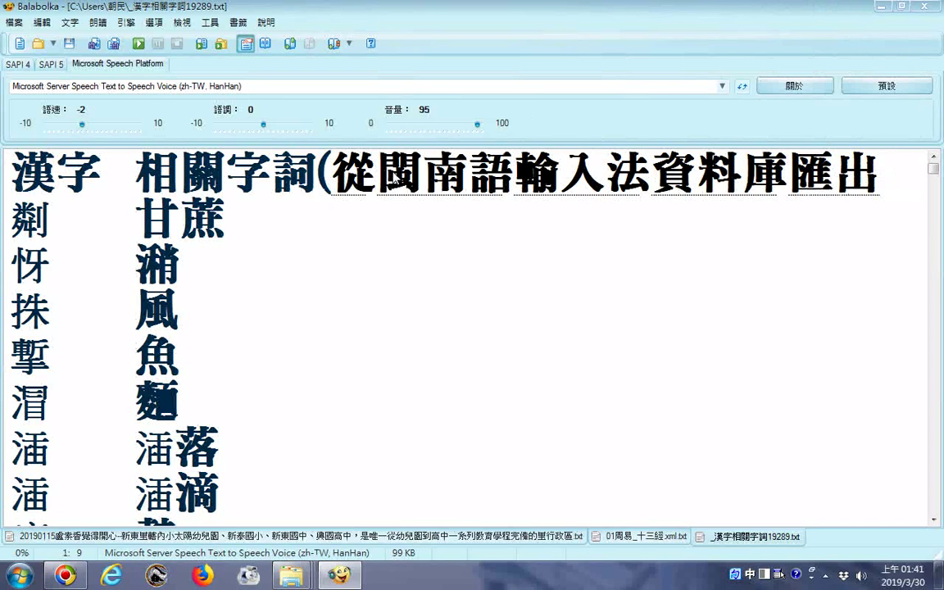
text(ㄓ)
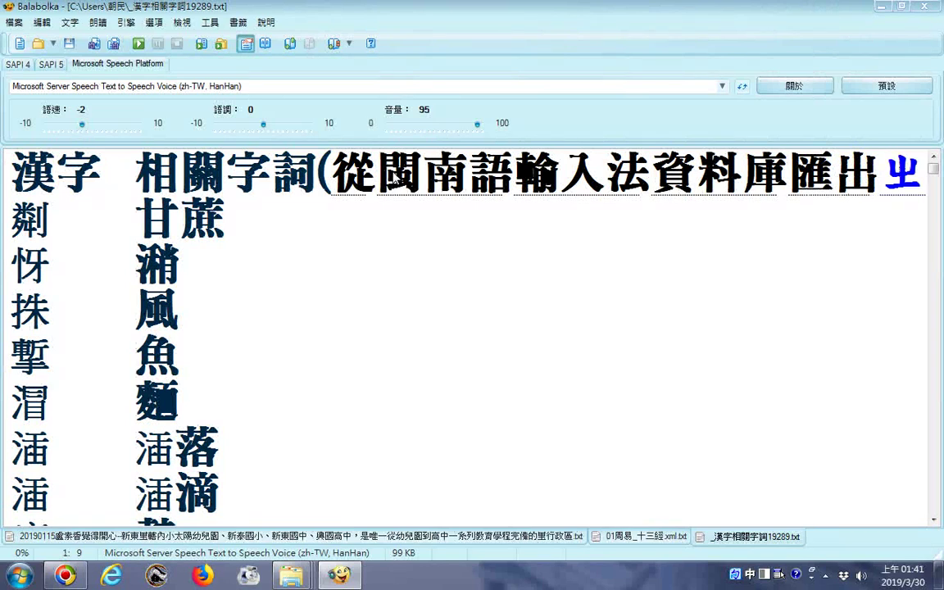
text(ㄜˇ)
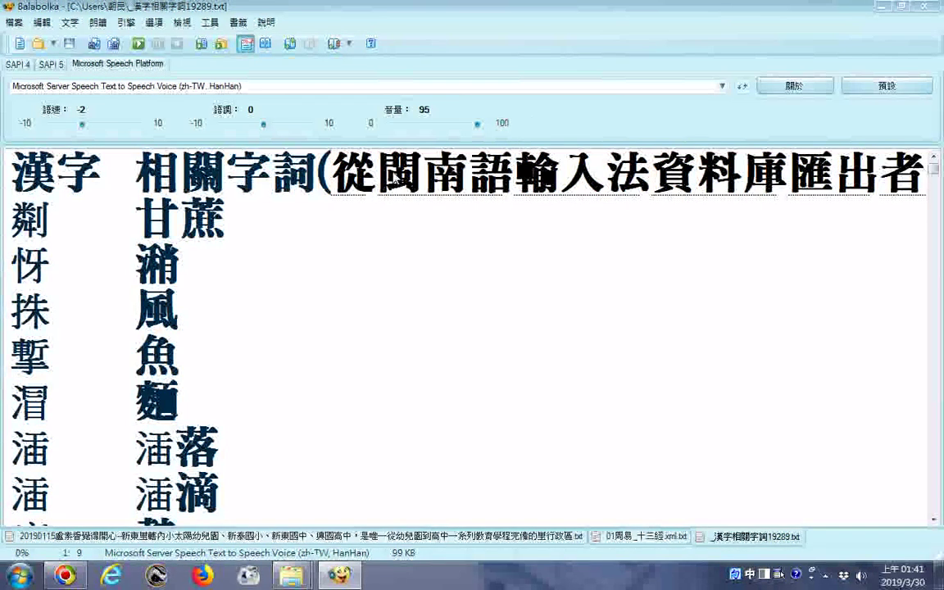
text())
key(Down)
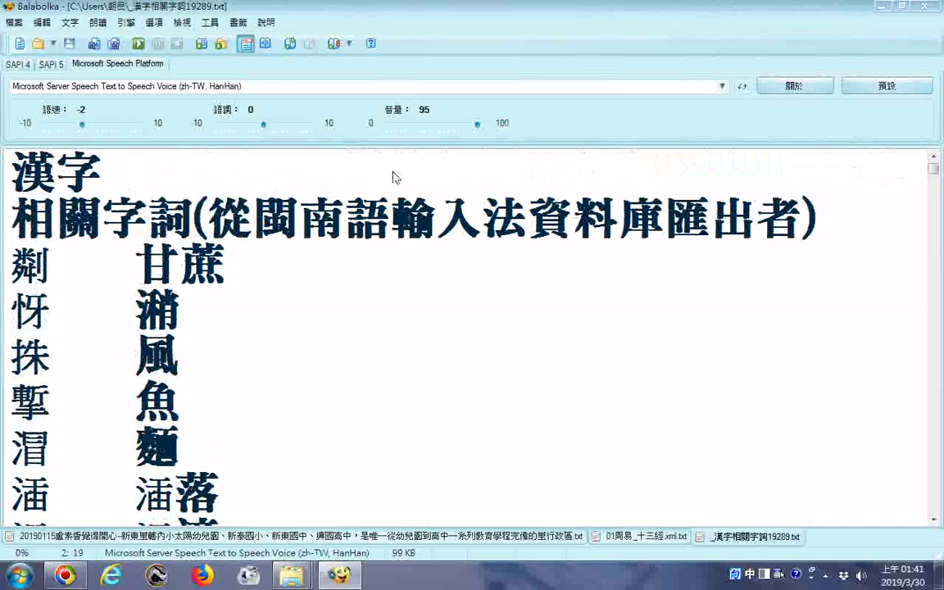
key(ctrl+z)
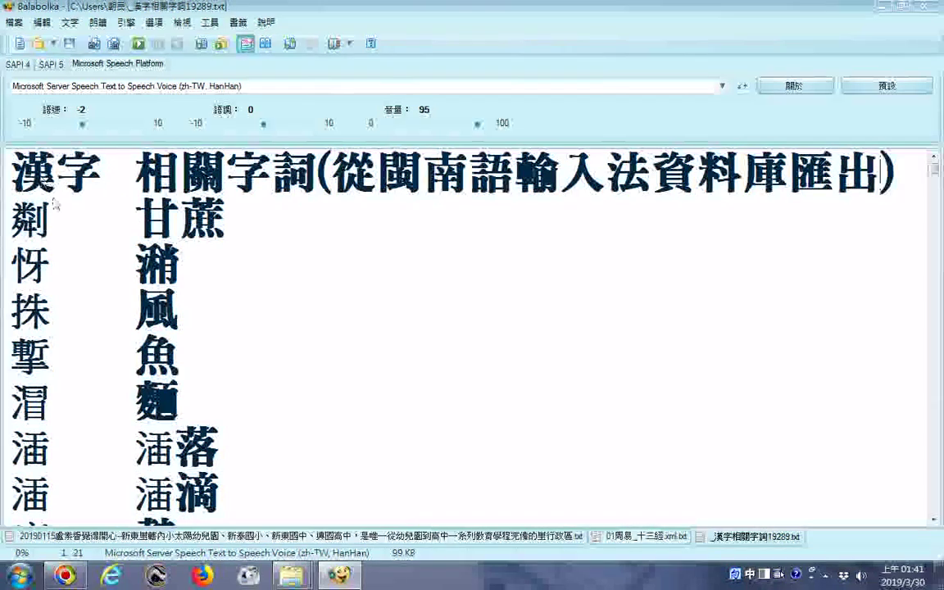
Step: Copy the entire first-line heading and paste it as the file name for saving the document under a new name
drag(12, 172, 898, 174)
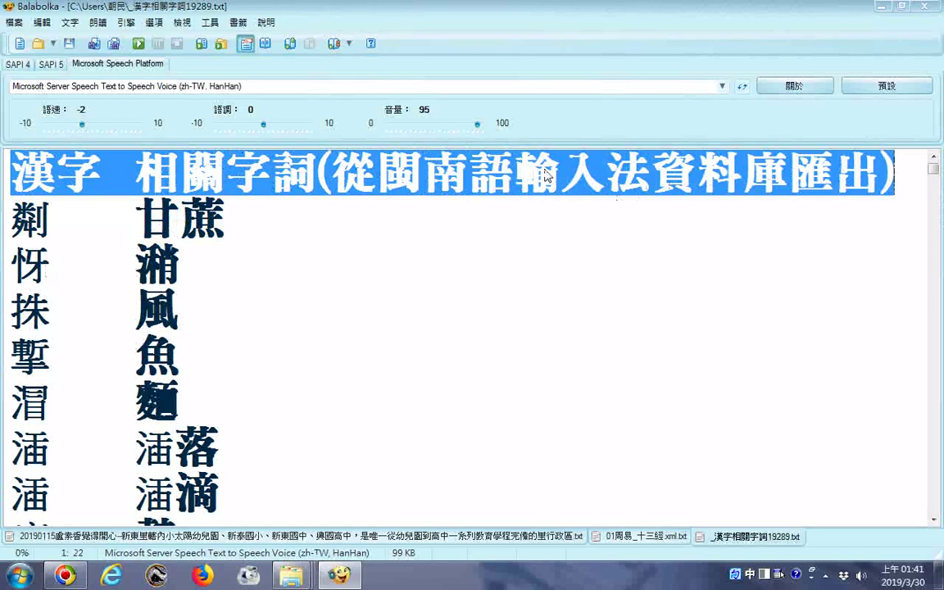
right_click(493, 172)
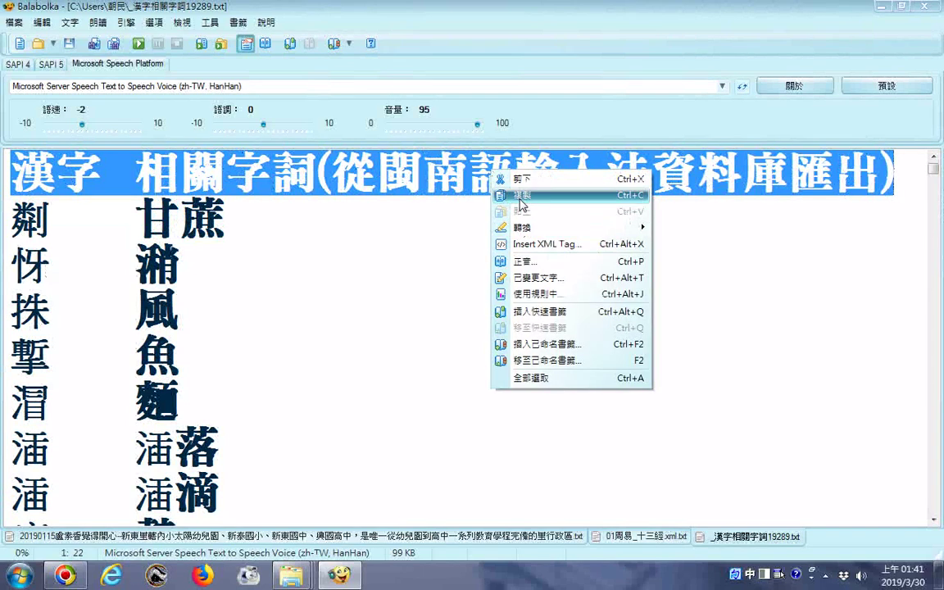
click(474, 179)
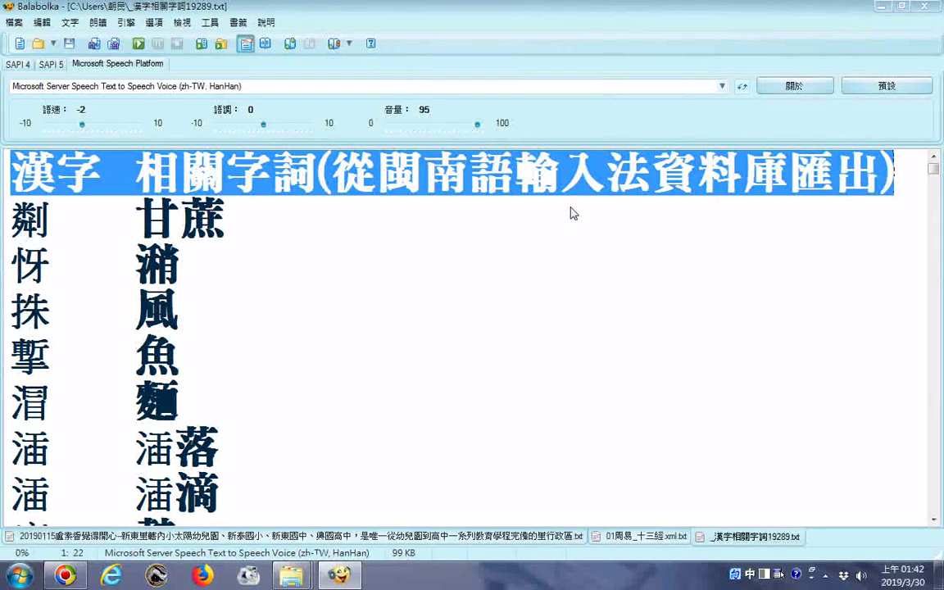
click(18, 25)
click(41, 99)
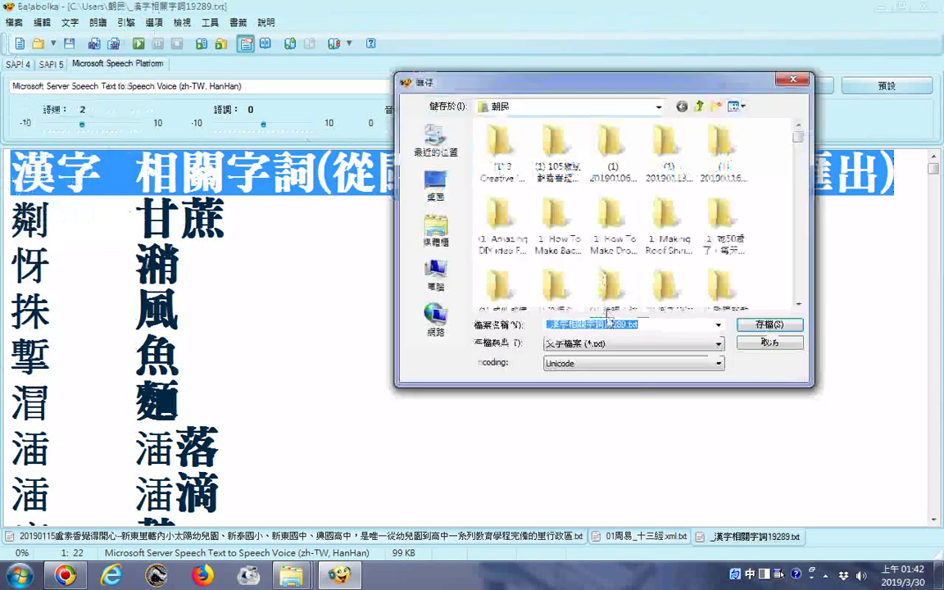
right_click(605, 326)
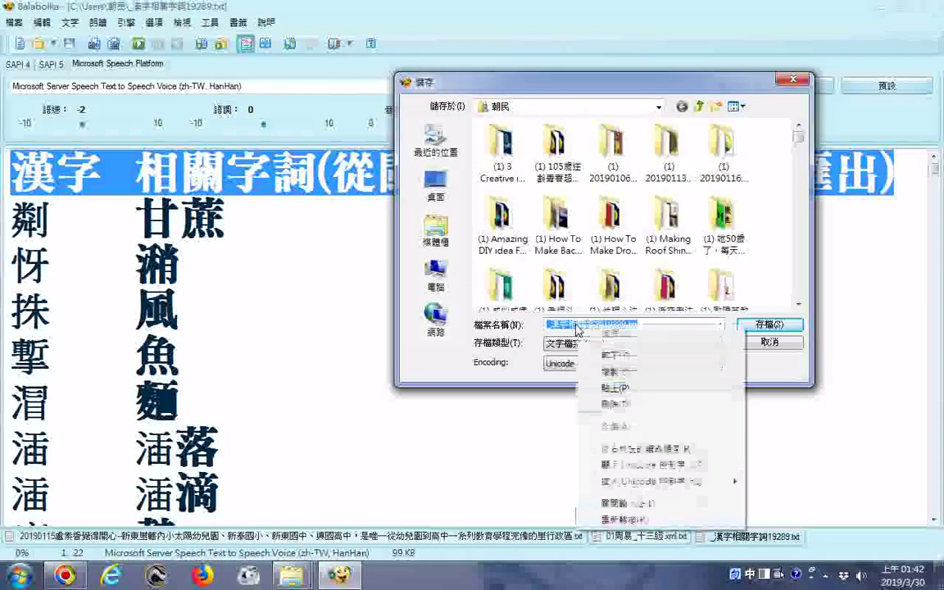
click(604, 391)
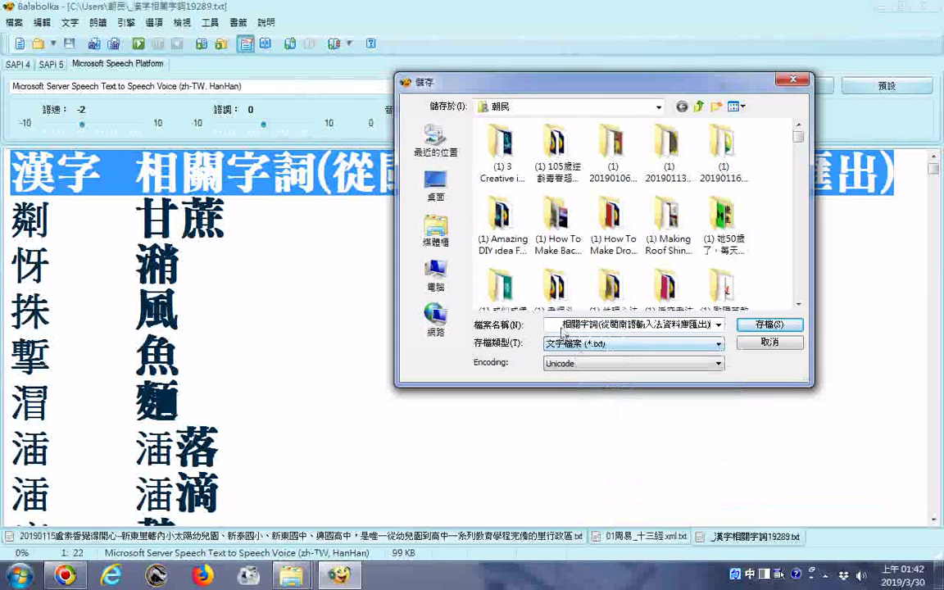
Step: Remove the gap after 漢字 in the file name, insert 19289 after 相關字詞, and save the text file
mouse_move(563, 325)
mouse_down()
mouse_move(541, 326)
mouse_move(562, 329)
mouse_up()
key(BackSpace)
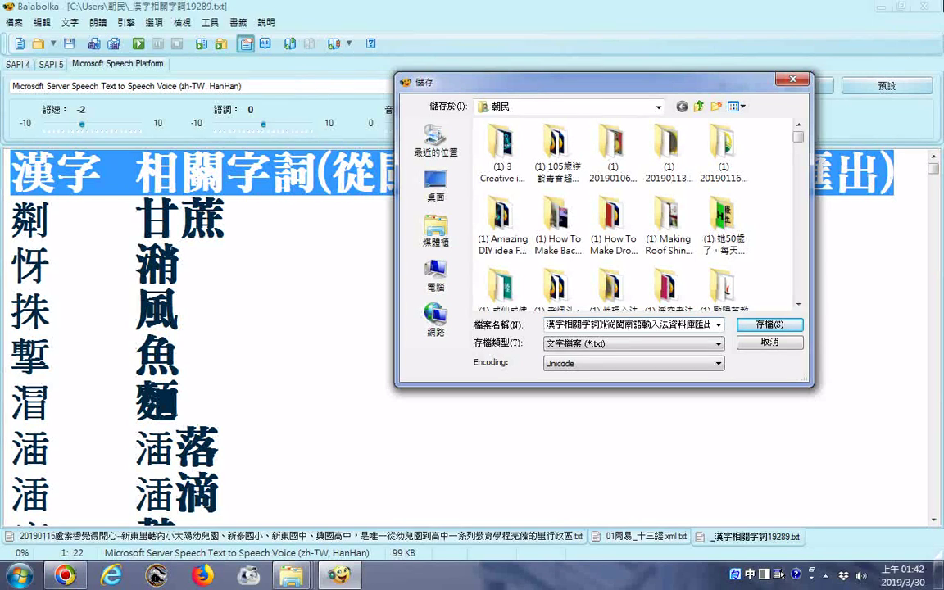
text(19289)
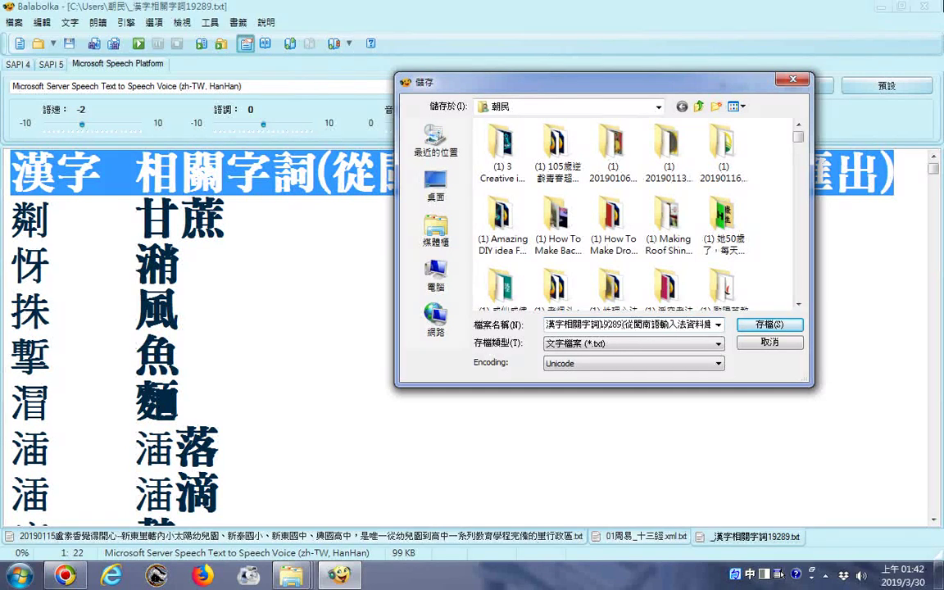
click(769, 325)
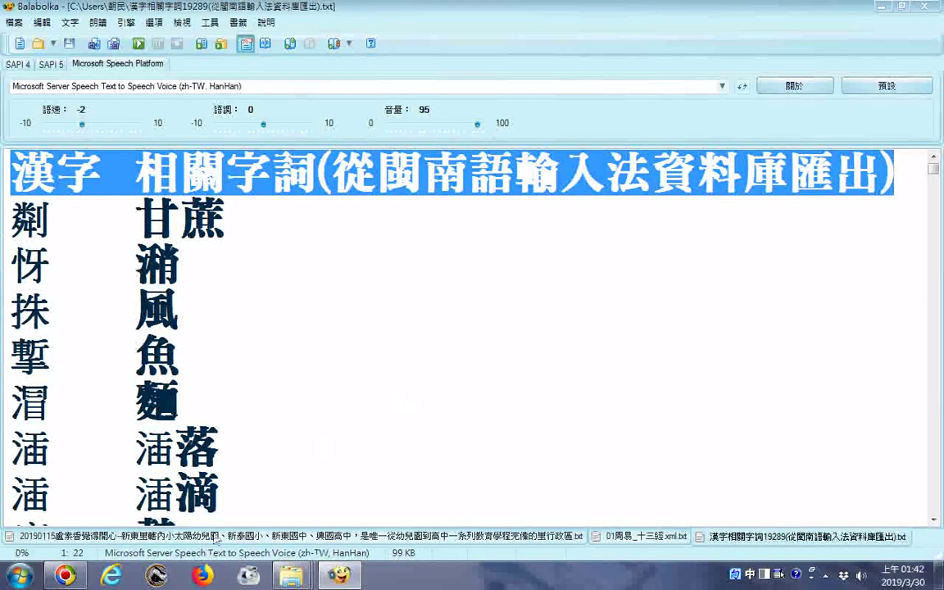
mouse_move(63, 584)
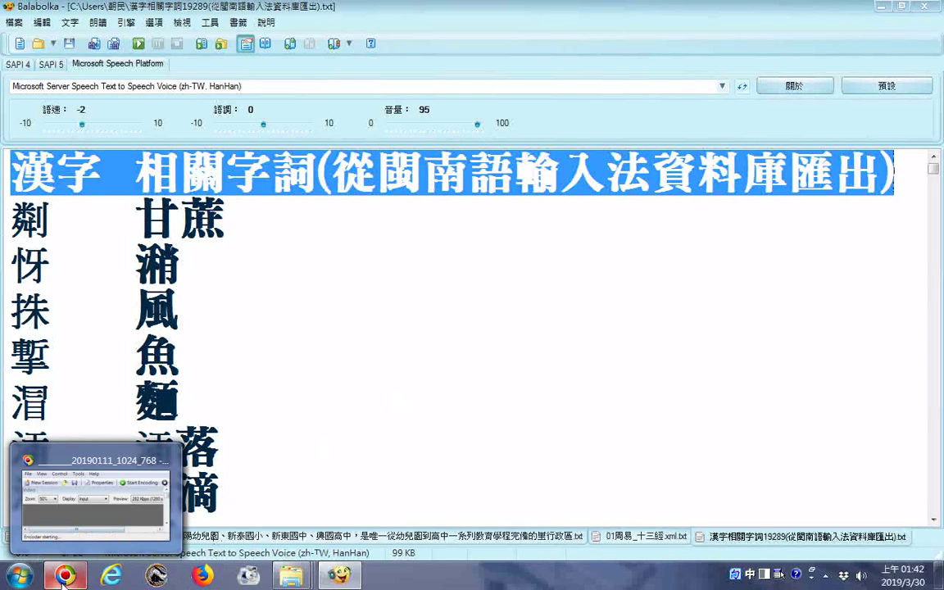